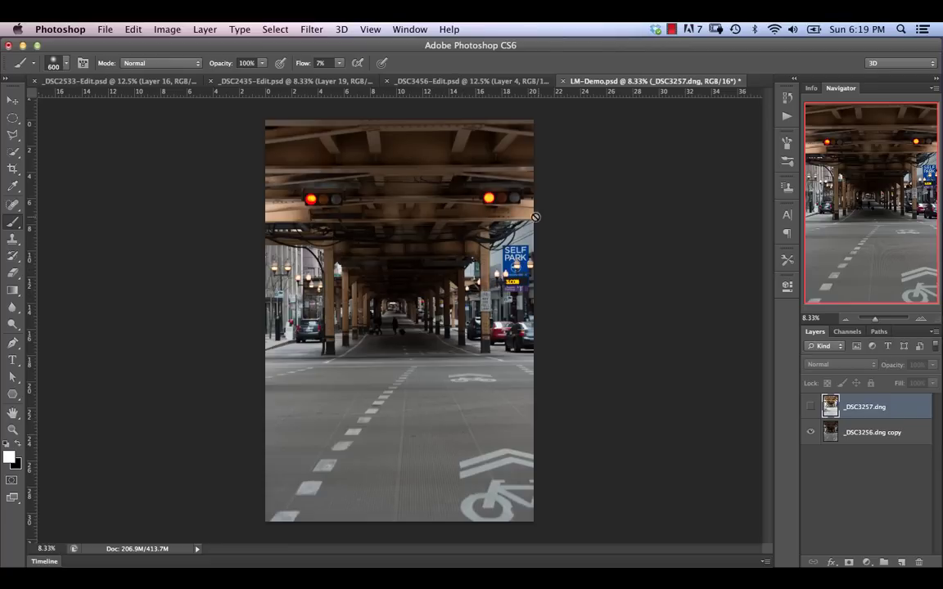
Toggle the bright _DSC3257.dng layer off and on to compare it with the darker, car-free exposure.
left_click(810, 406)
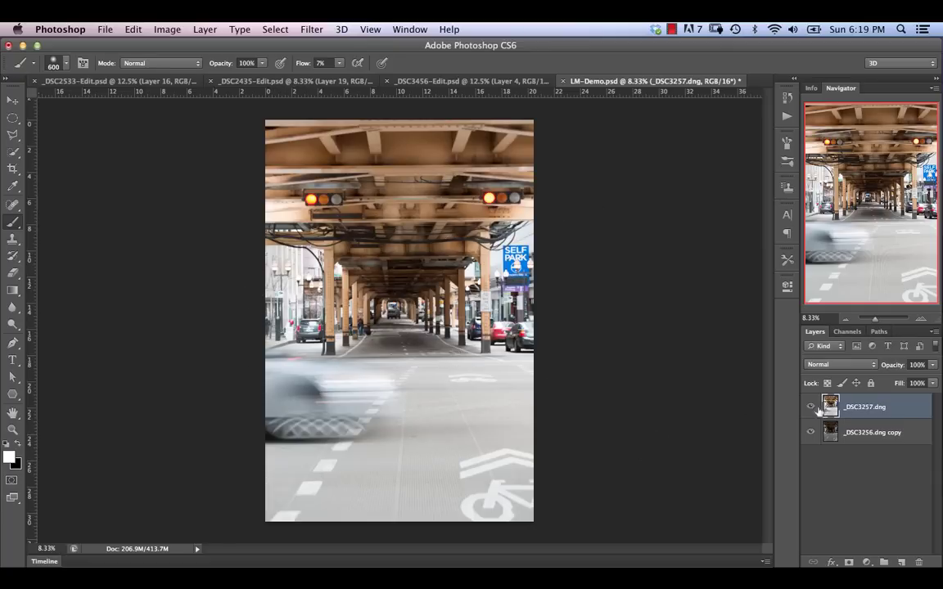
left_click(810, 407)
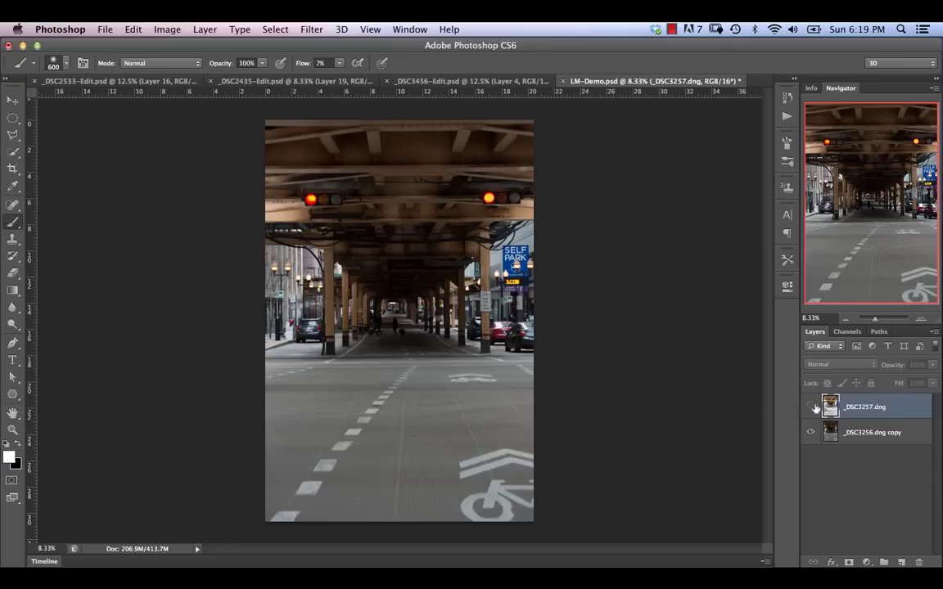
left_click(810, 407)
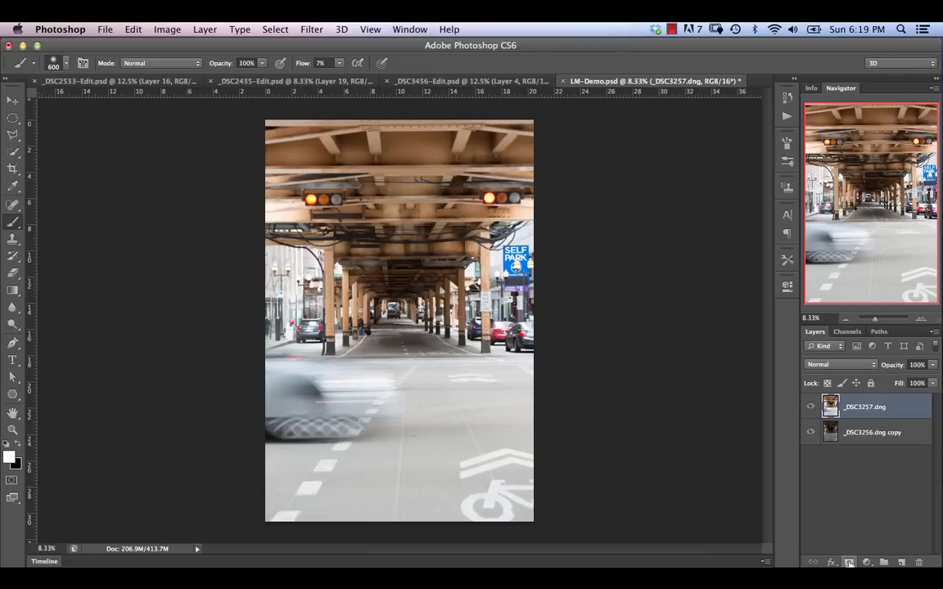
Add an all-black mask to the top layer, make white the foreground, and set brush flow to 13%.
left_click(848, 563, "alt")
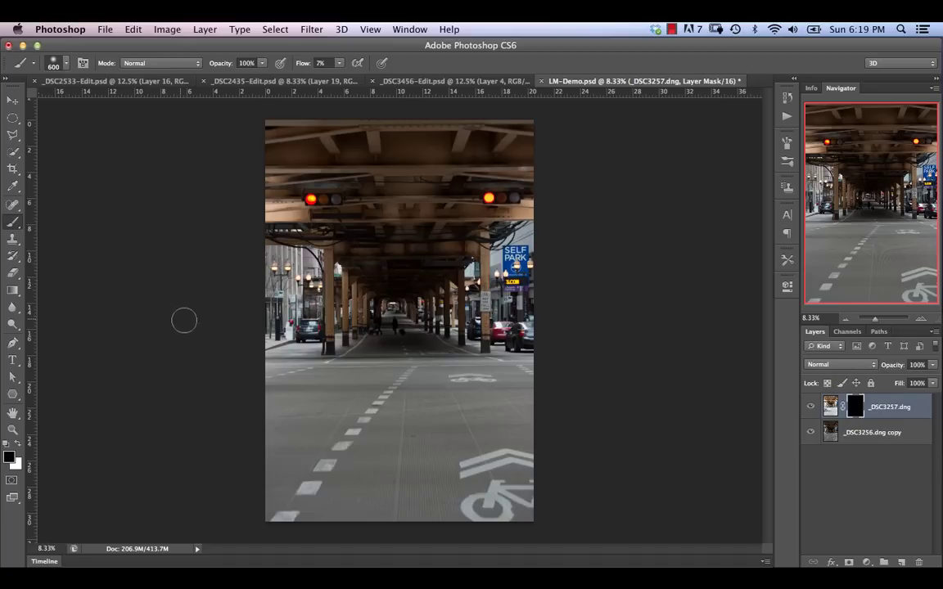
key("x")
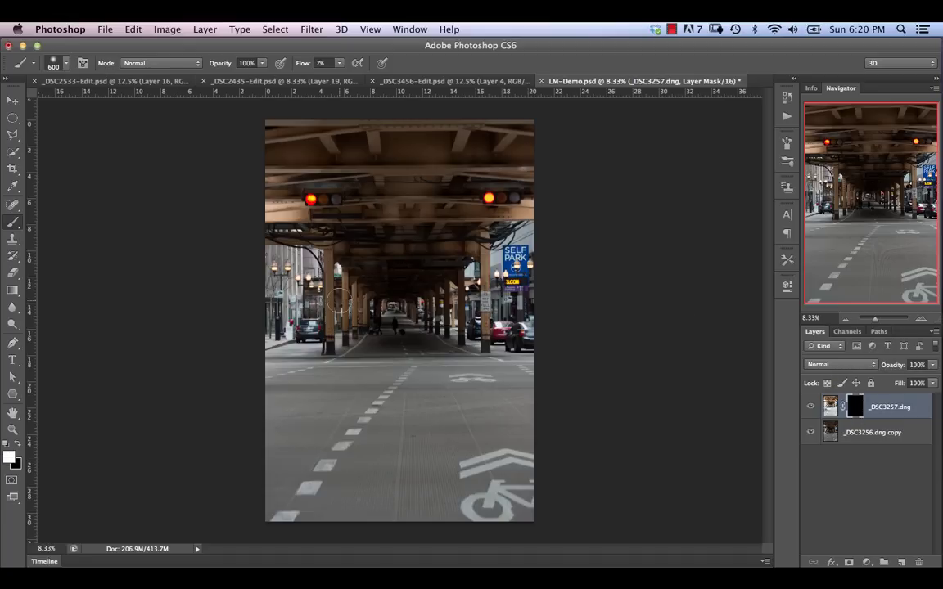
left_click_drag(303, 63, 309, 63)
Paint white into the mask over the overhead beams and distant underpass, toggling the layer to check.
mouse_move(402, 203)
left_mouse_down()
mouse_move(436, 243)
mouse_move(389, 184)
mouse_move(282, 142)
mouse_move(527, 154)
left_mouse_up()
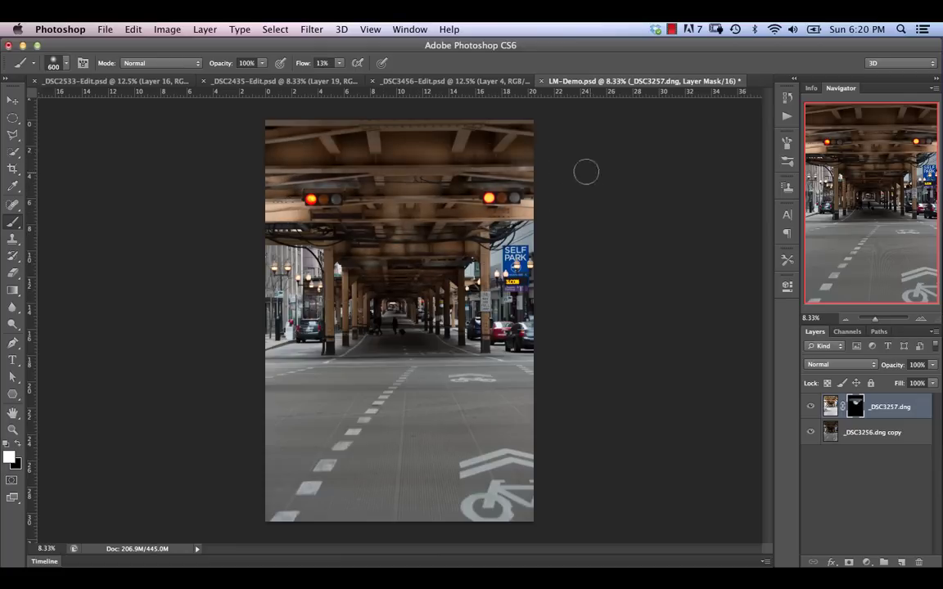
left_click_drag(279, 140, 524, 122)
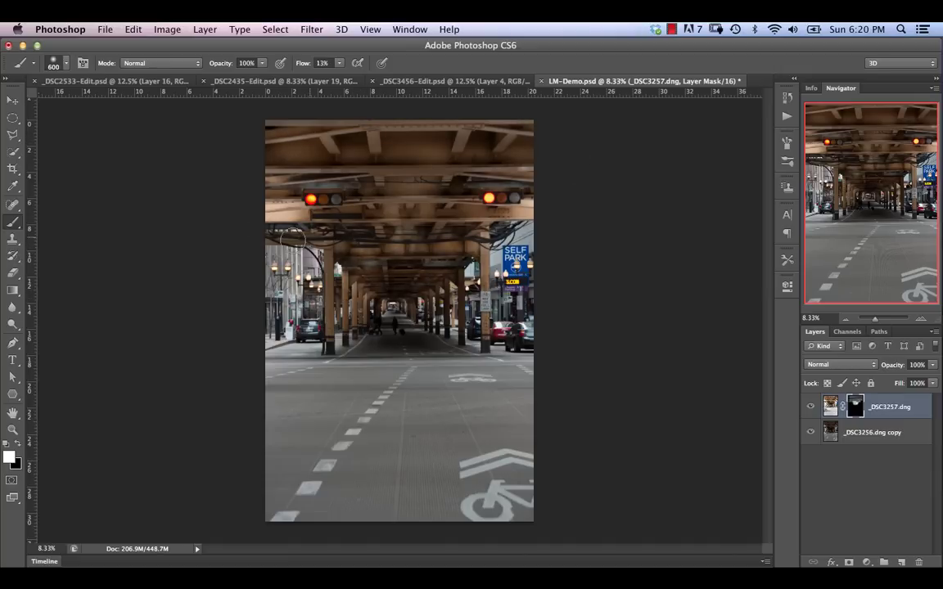
mouse_move(255, 214)
left_mouse_down()
mouse_move(530, 222)
mouse_move(222, 204)
left_mouse_up()
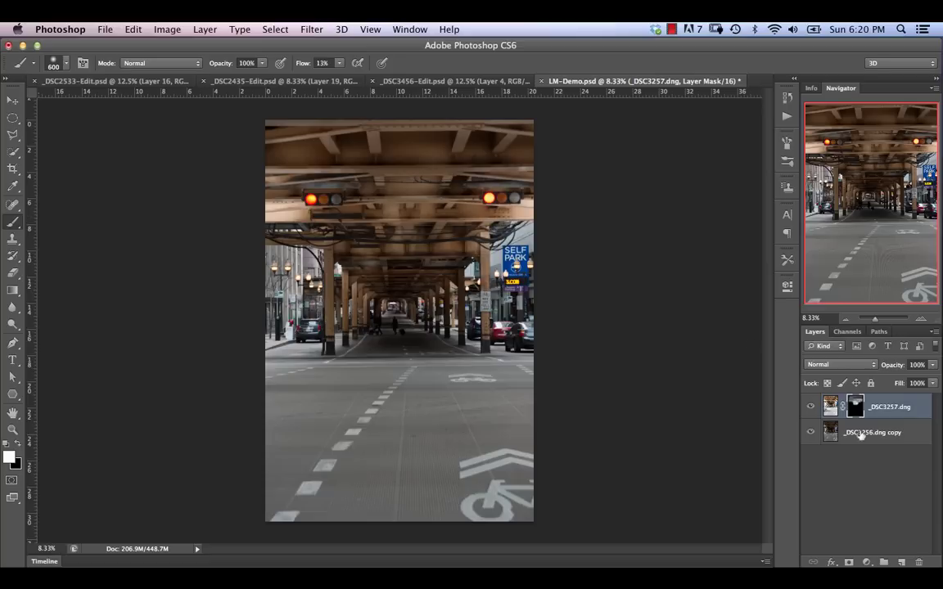
left_click(812, 408)
left_click(811, 408)
left_click(812, 407)
mouse_move(411, 302)
left_mouse_down()
mouse_move(371, 287)
mouse_move(426, 268)
mouse_move(397, 262)
left_mouse_up()
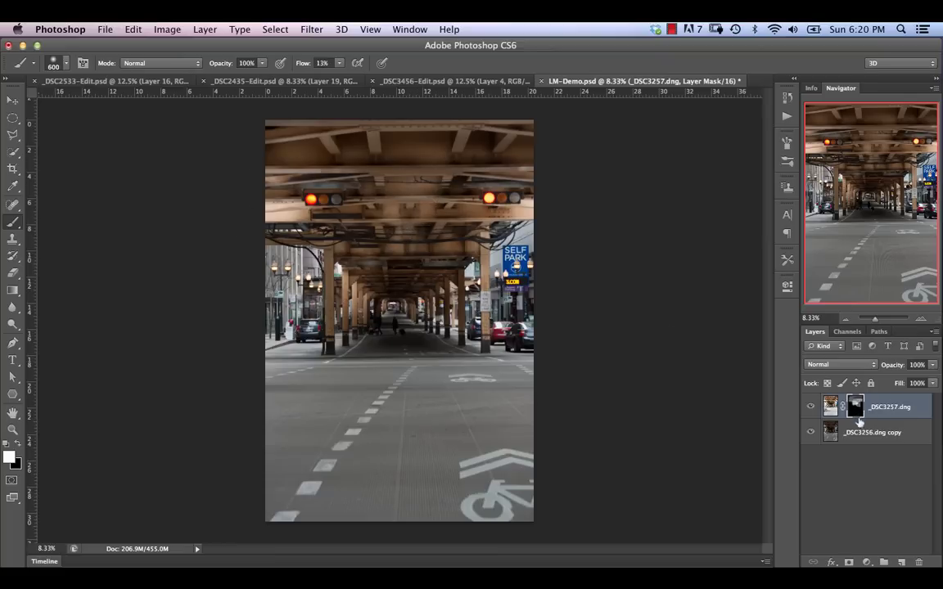
Delete the painted layer mask, cancelling an accidental delete of the whole layer.
right_click(864, 410)
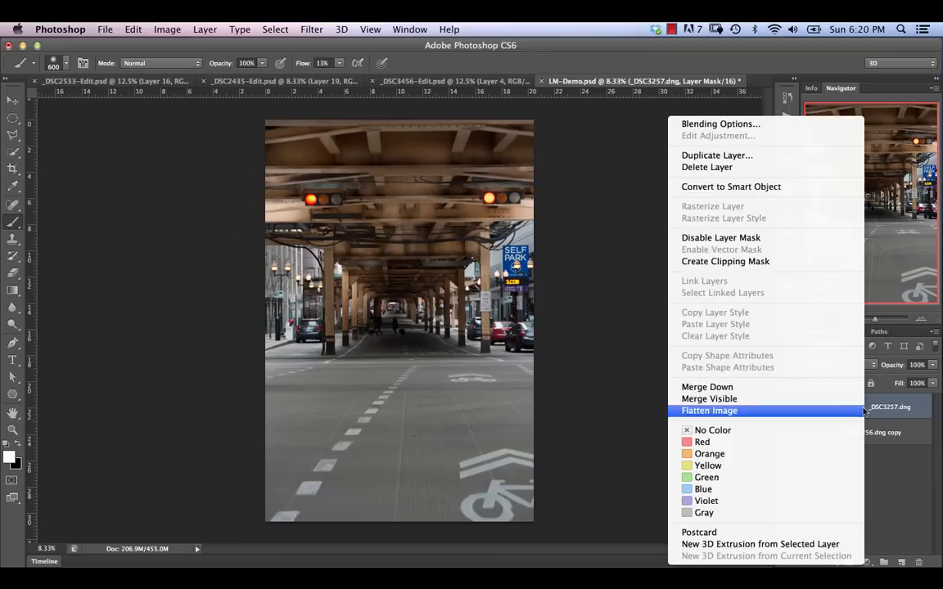
left_click(721, 167)
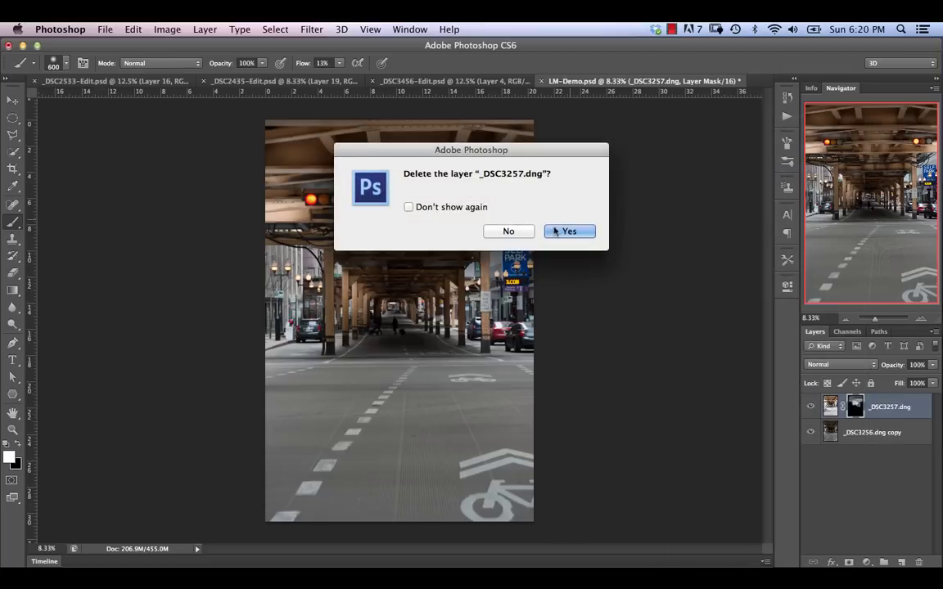
left_click(508, 231)
right_click(854, 405)
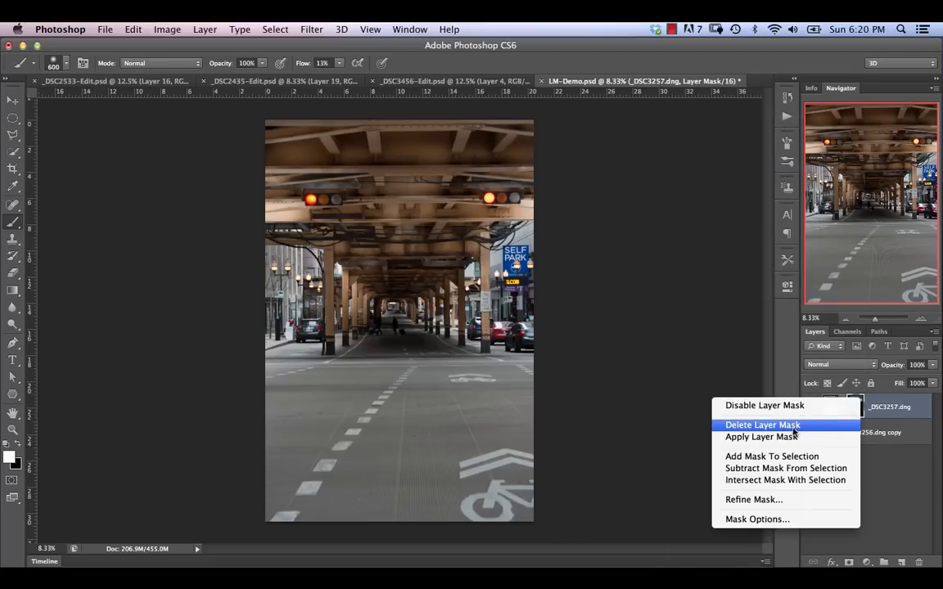
left_click(737, 425)
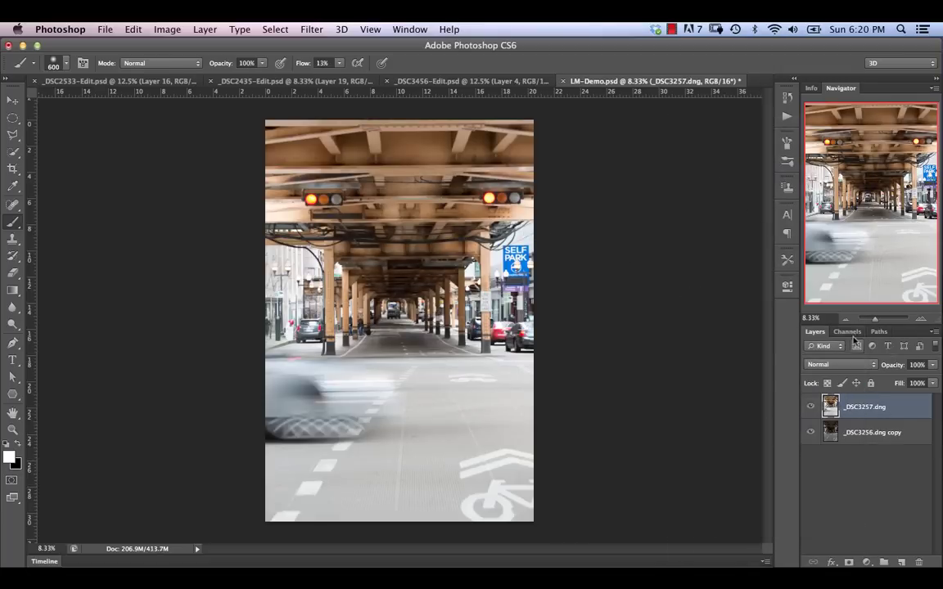
Hide the bright top layer and show the Red, Green and Blue channel list.
left_click(810, 407)
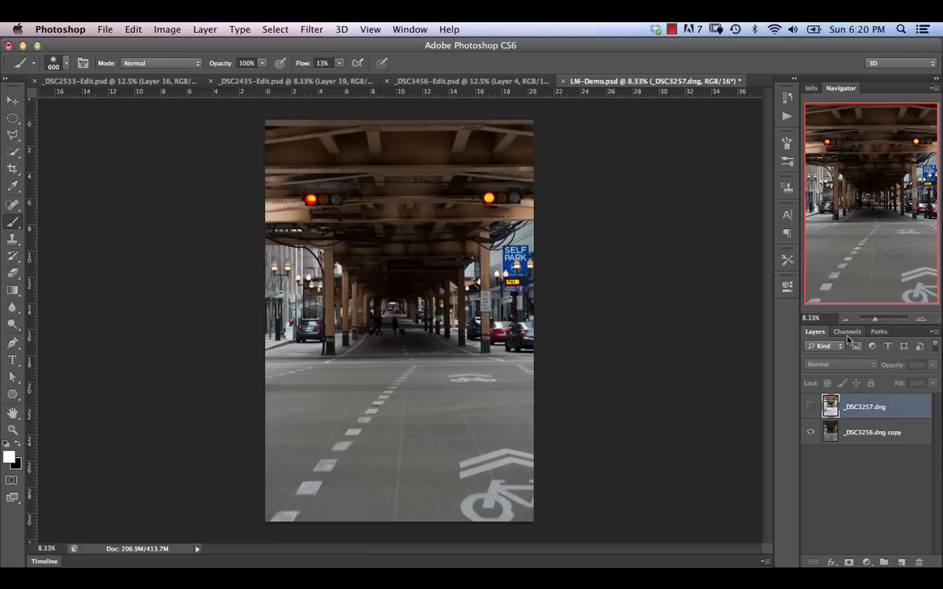
left_click(846, 331)
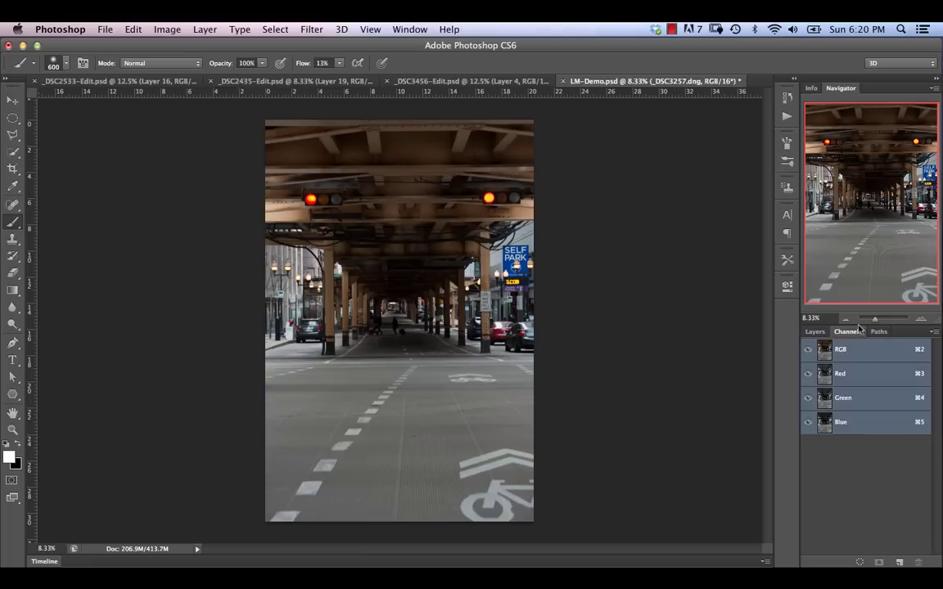
left_click(413, 31)
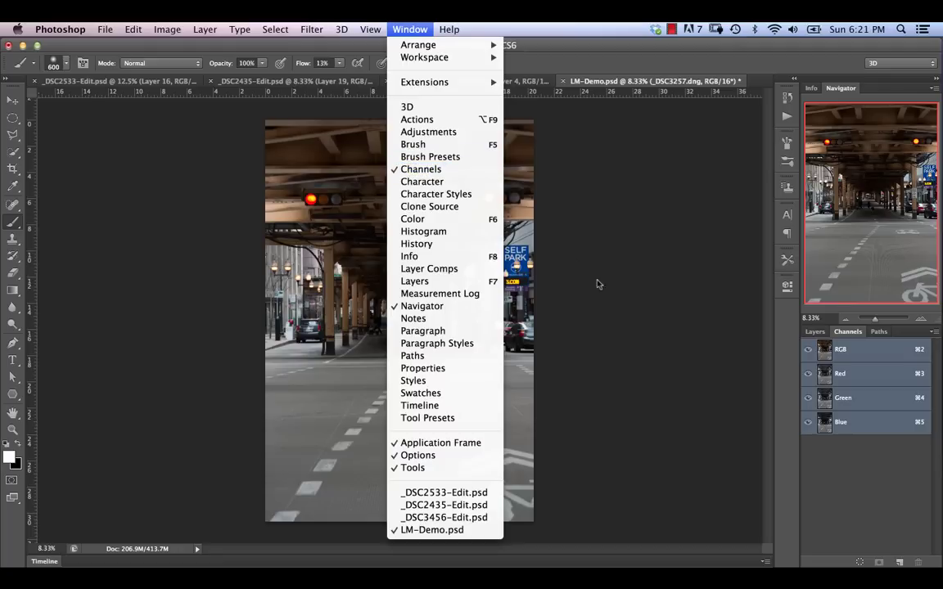
left_click(673, 326)
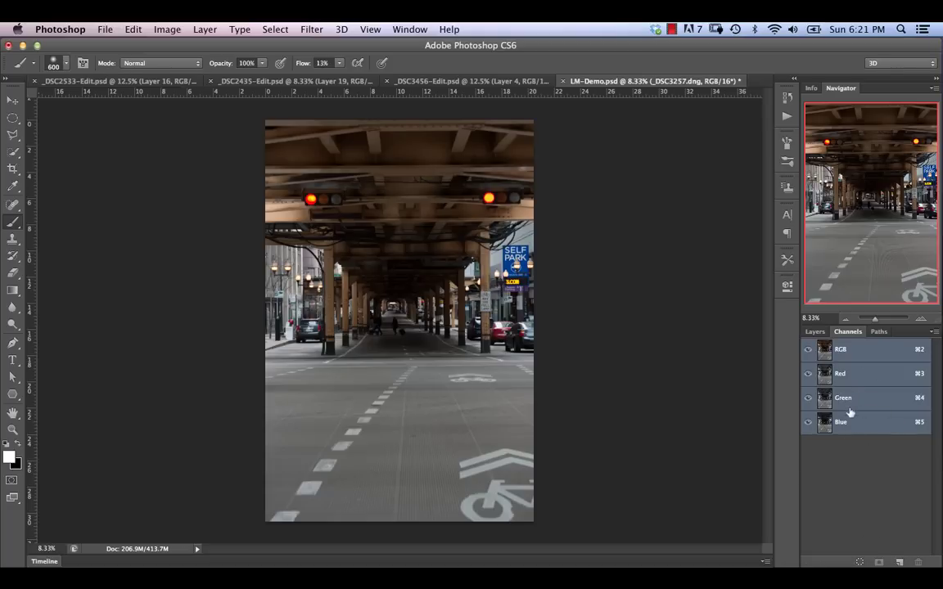
Flip between the Red and Green channels to compare their contrast.
left_click(870, 376)
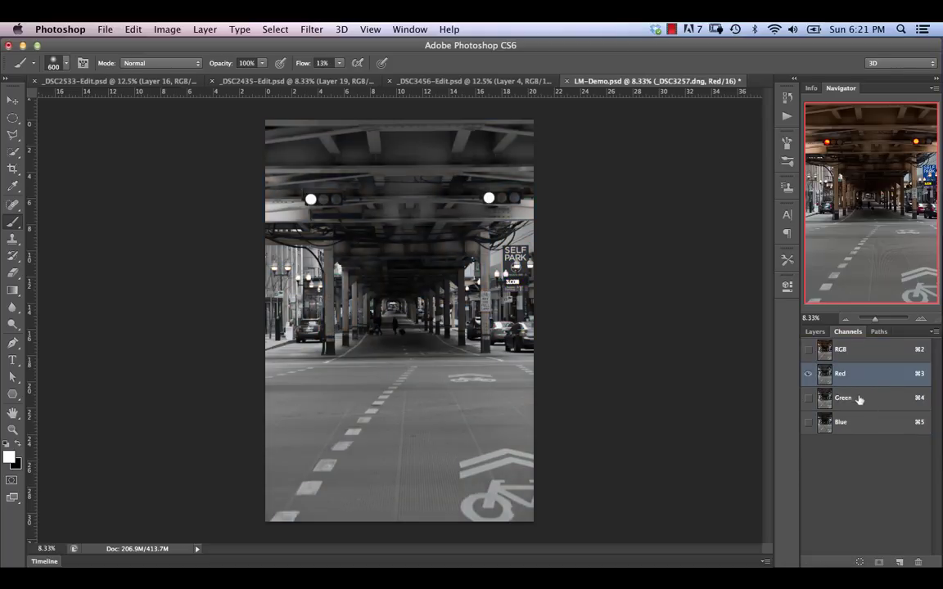
left_click(865, 401)
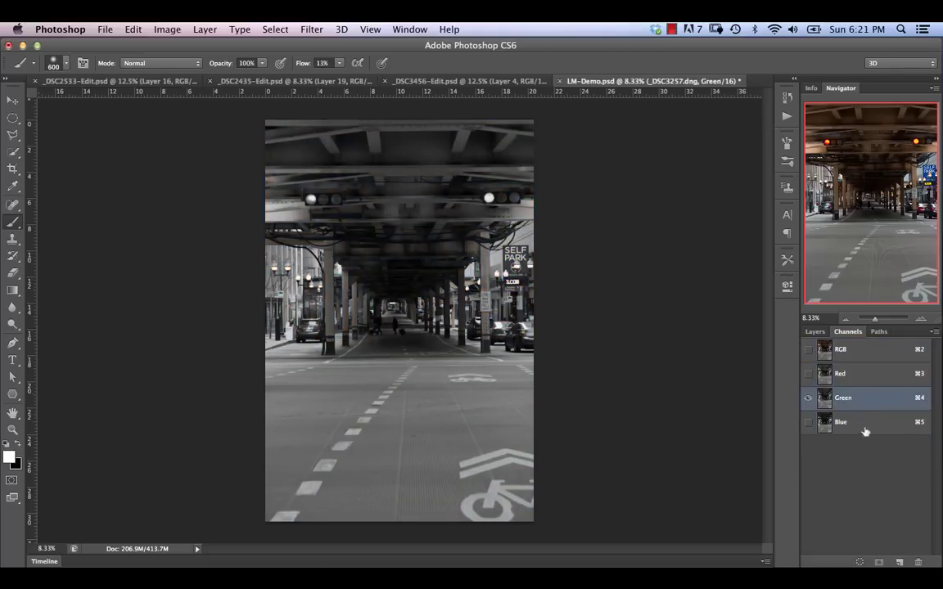
left_click(873, 427)
left_click(874, 400)
left_click(872, 377)
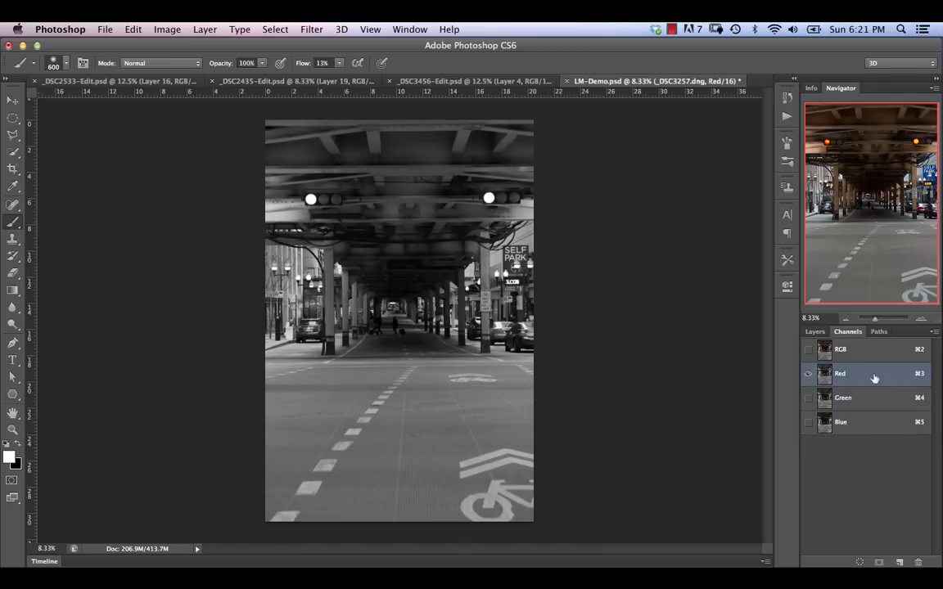
left_click(870, 399)
left_click(865, 378)
left_click(866, 399)
left_click(863, 378)
left_click(862, 397)
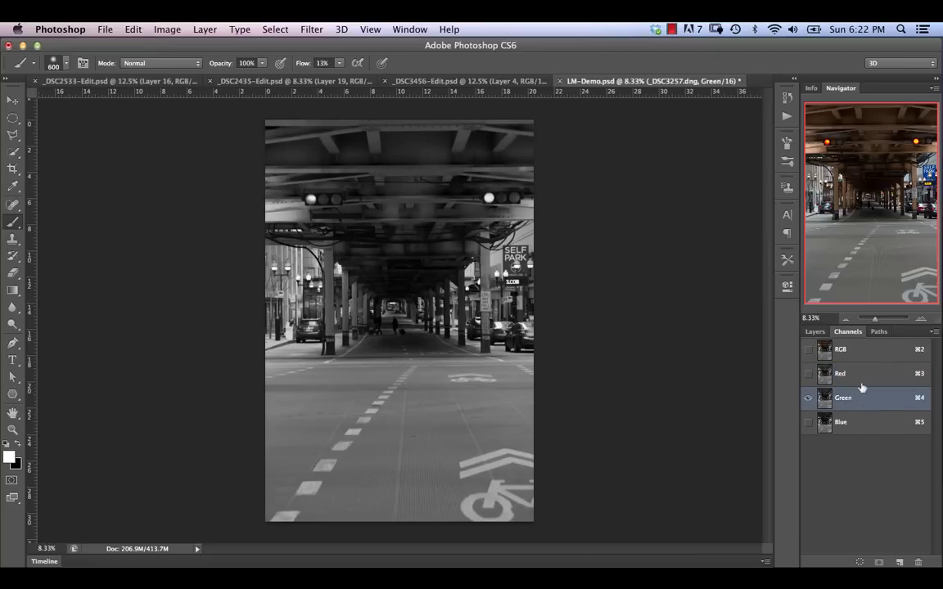
left_click(857, 396)
left_click(861, 378)
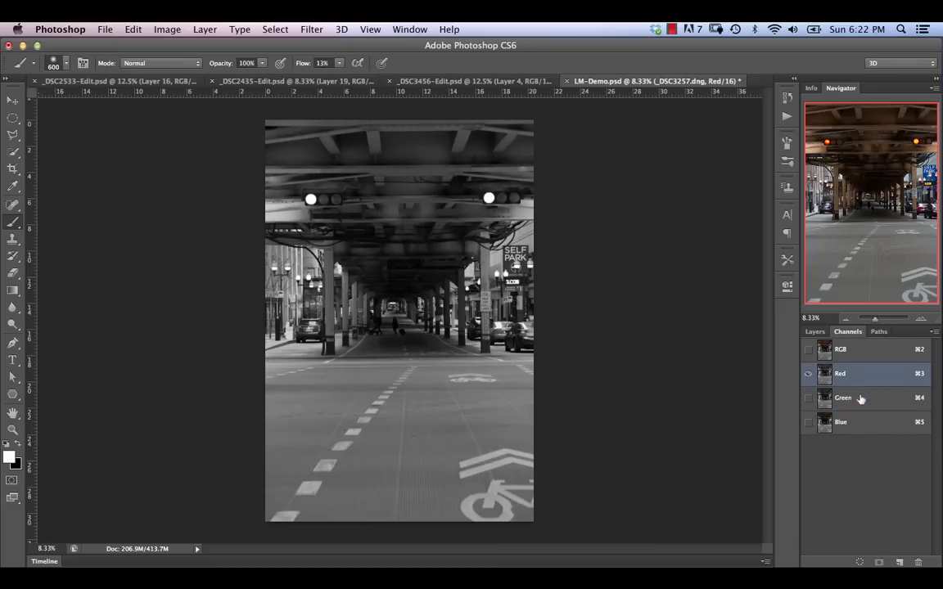
left_click(861, 397)
left_click(861, 378)
left_click(860, 397)
left_click(860, 377)
left_click(861, 397)
left_click(864, 373)
Check the Blue channel, settle on Red, and duplicate it as a Red copy channel.
left_click(872, 422)
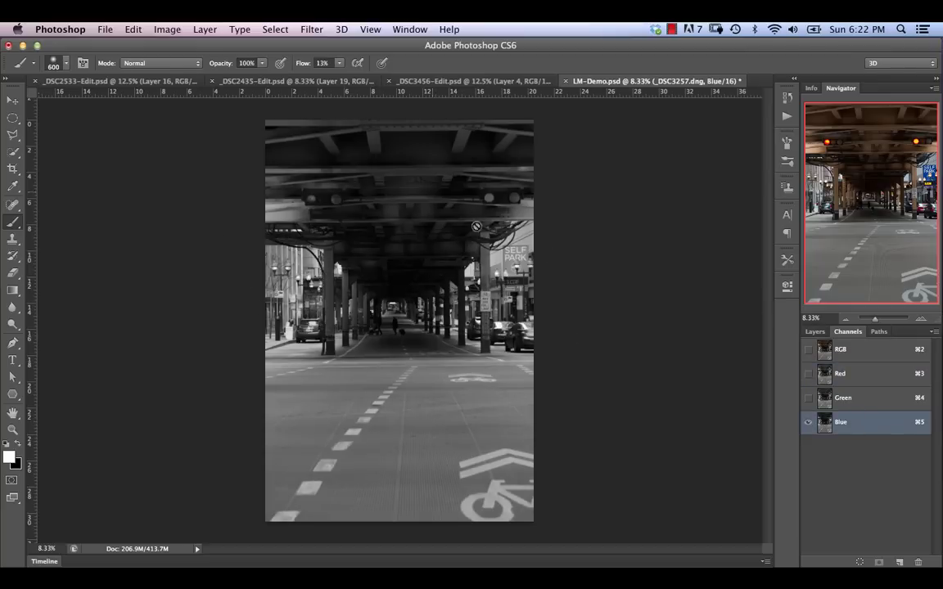
left_click(842, 399)
left_click(848, 376)
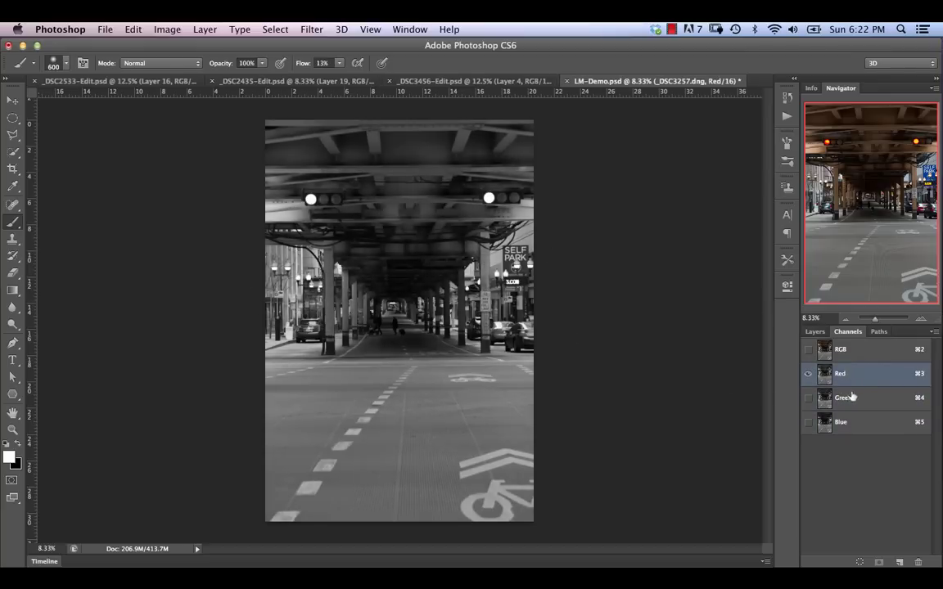
left_click(851, 397)
left_click(852, 378)
left_click(855, 397)
left_click(858, 376)
left_click(852, 398)
left_click(857, 378)
left_click_drag(859, 374, 898, 562)
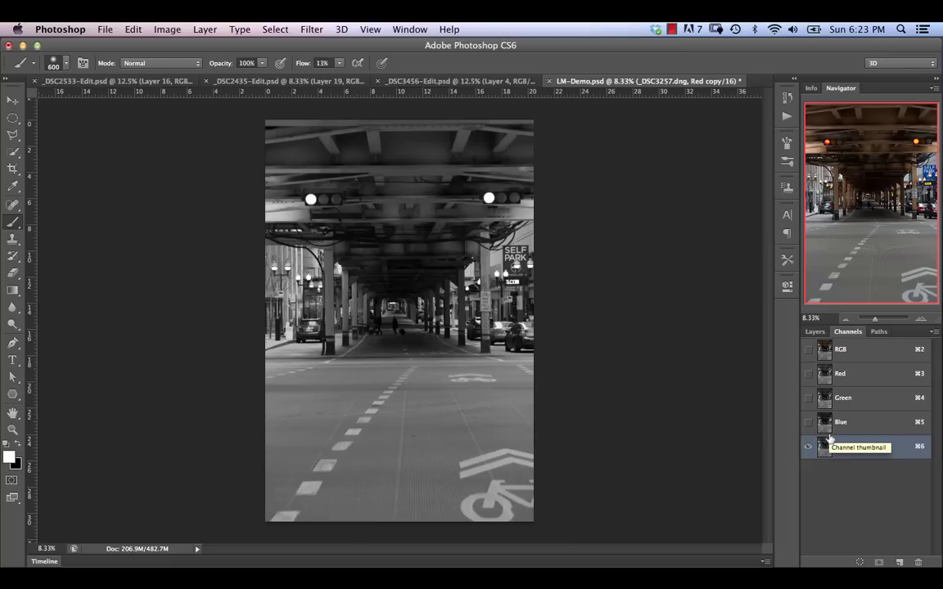
Open Levels on the Red copy channel with Cmd+L, still at defaults 0, 1.00 and 255.
key("super+l")
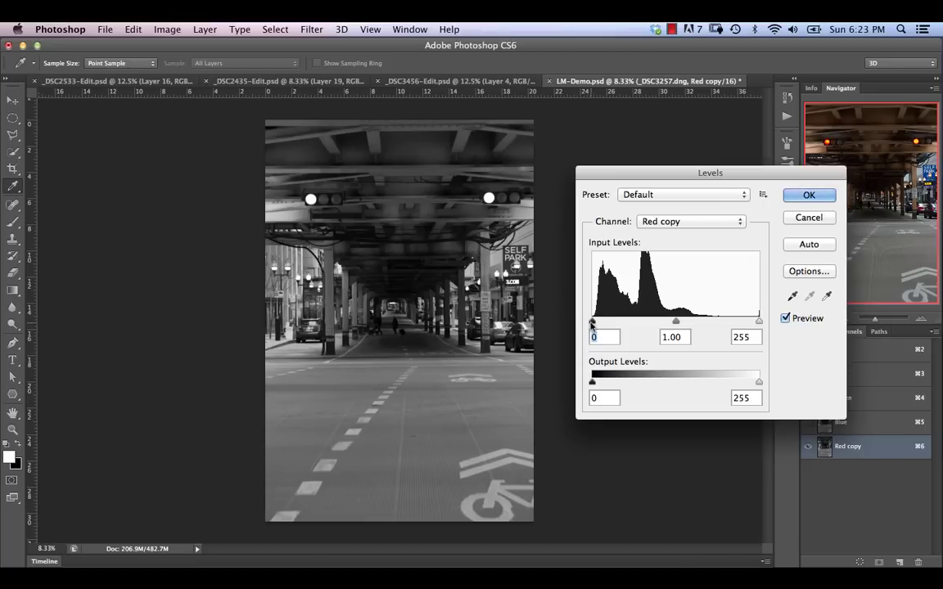
Trial black and white input points up to about 124 and 207, then cancel Levels unchanged.
left_click_drag(593, 321, 622, 322)
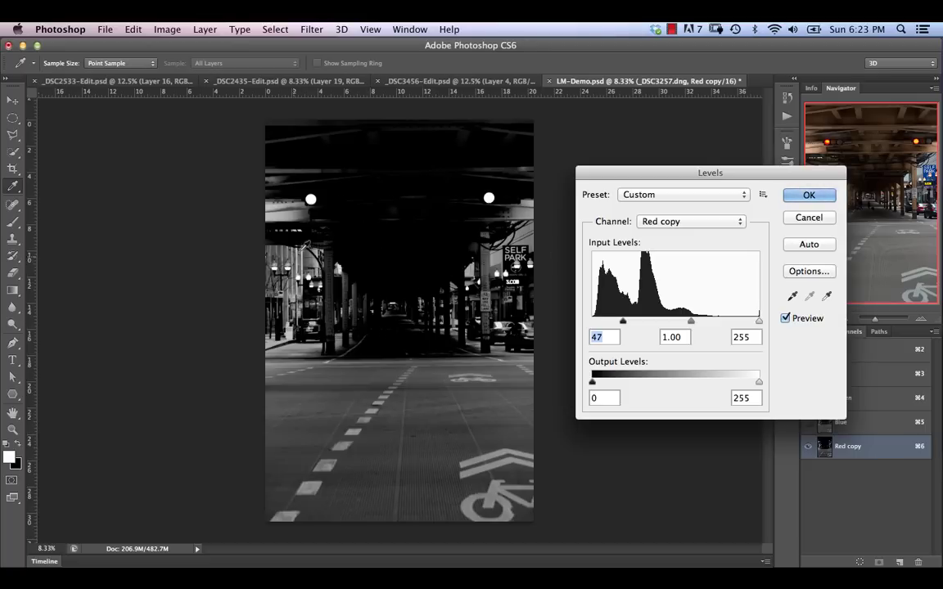
left_click_drag(626, 327, 707, 330)
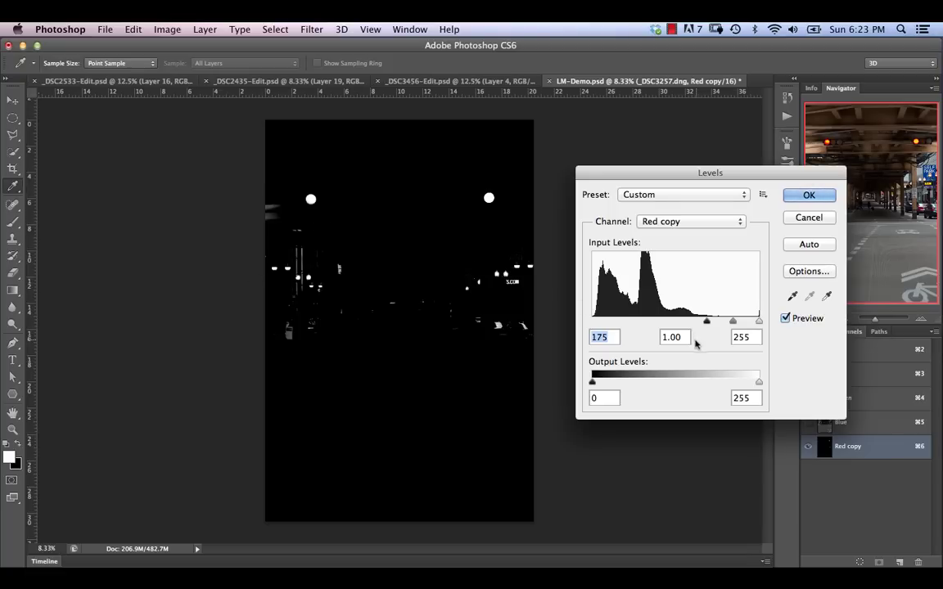
left_click_drag(706, 321, 676, 322)
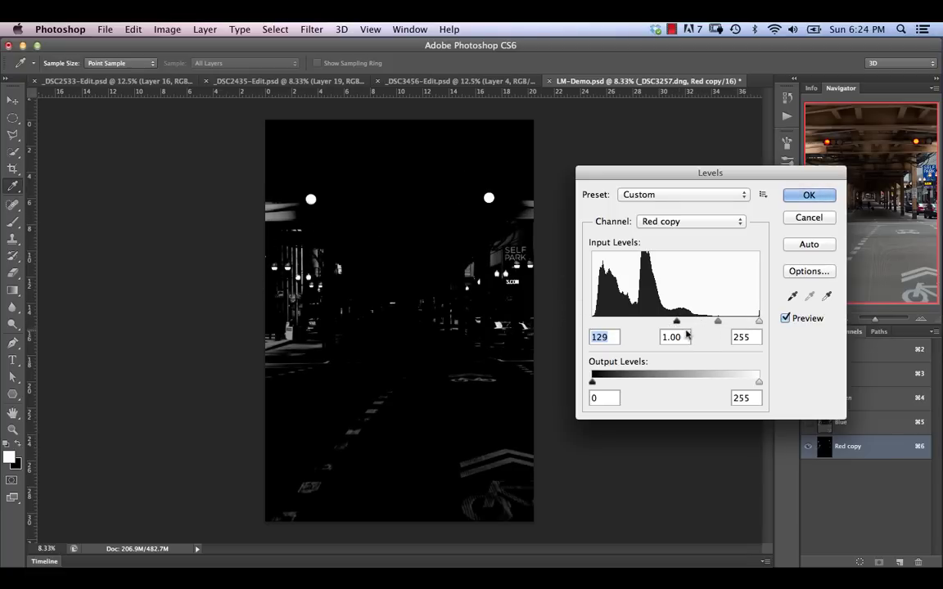
left_click_drag(676, 321, 622, 322)
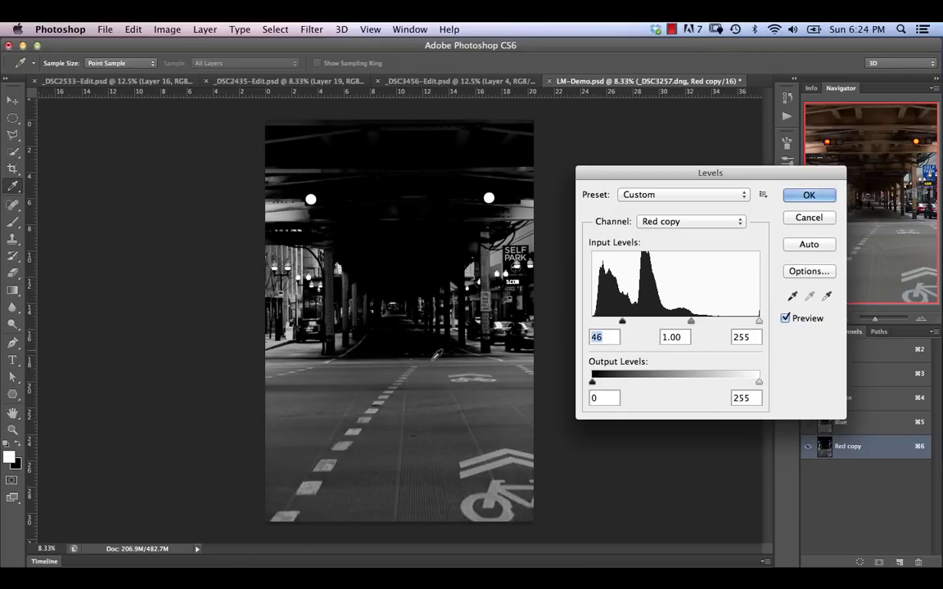
left_click_drag(624, 322, 550, 329)
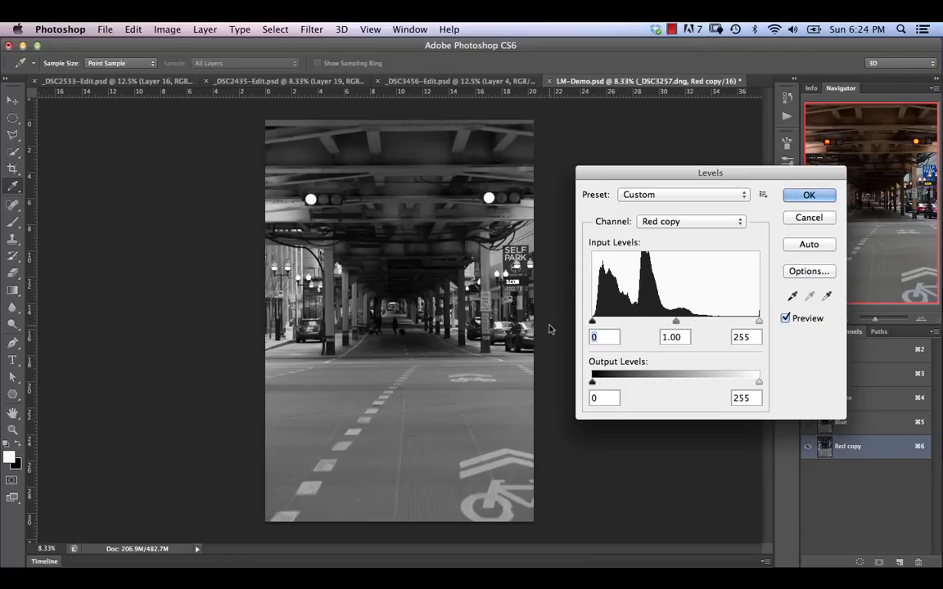
left_click_drag(592, 321, 664, 321)
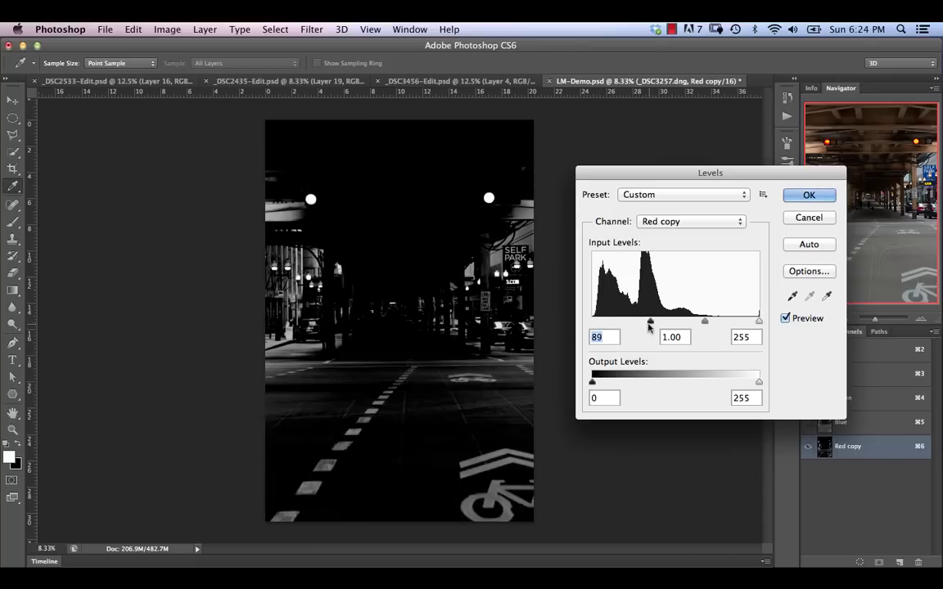
mouse_move(758, 322)
left_mouse_down()
mouse_move(720, 330)
mouse_move(727, 324)
left_mouse_up()
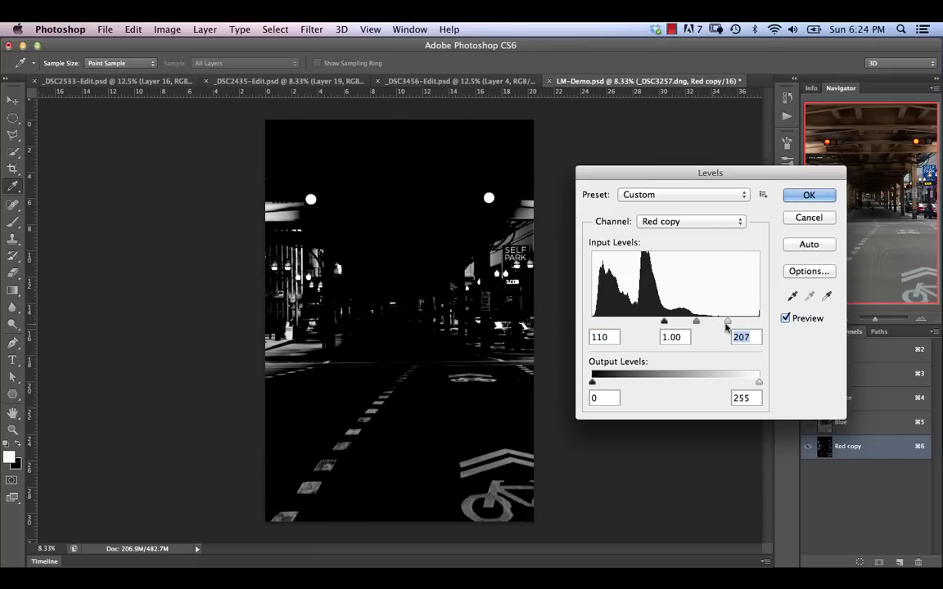
mouse_move(664, 322)
left_mouse_down()
mouse_move(684, 323)
mouse_move(672, 323)
left_mouse_up()
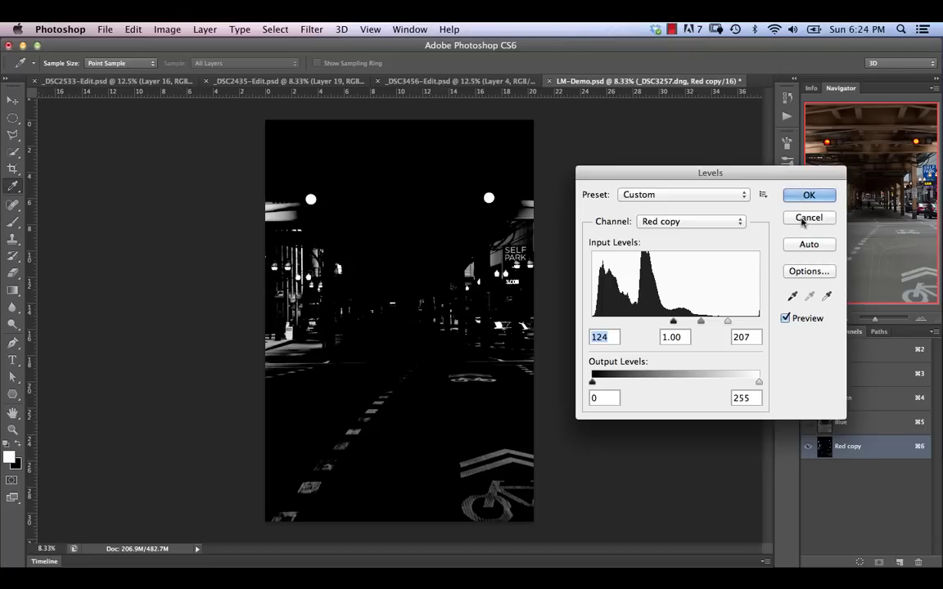
left_click(806, 217)
Reopen Levels on the Red copy channel, set the white input point to 62, and apply it.
key("super+l")
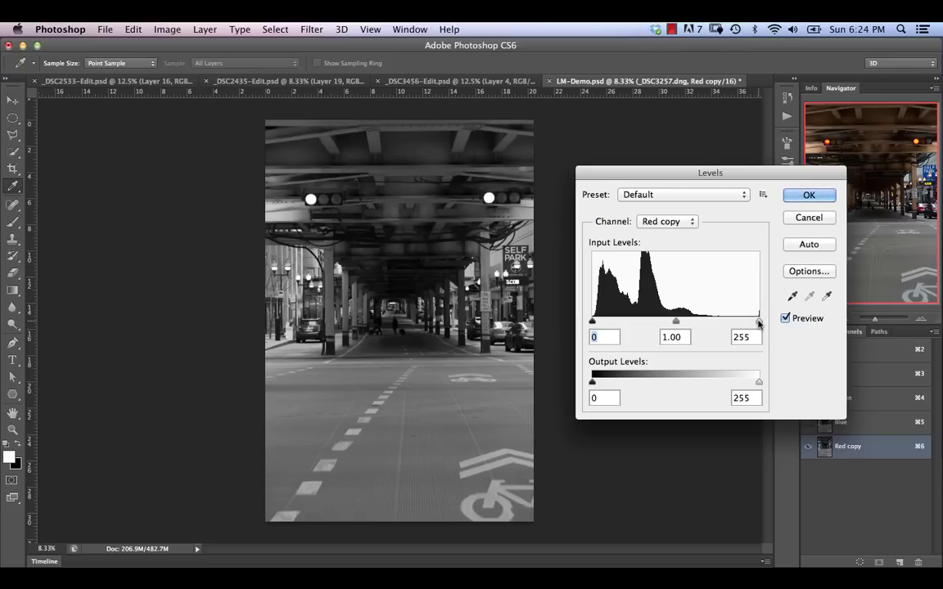
mouse_move(760, 322)
left_mouse_down()
mouse_move(640, 322)
mouse_move(688, 323)
left_mouse_up()
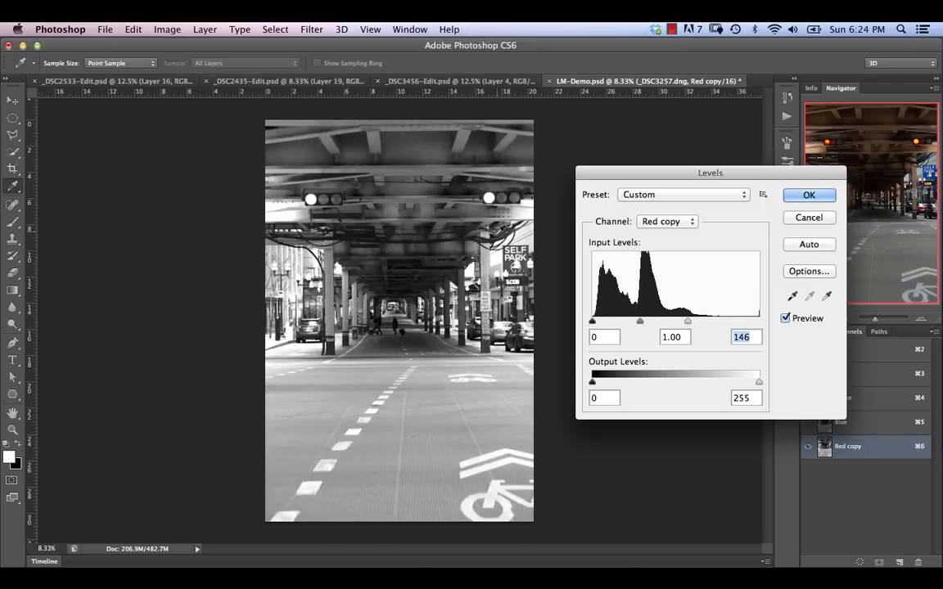
left_click_drag(688, 323, 651, 322)
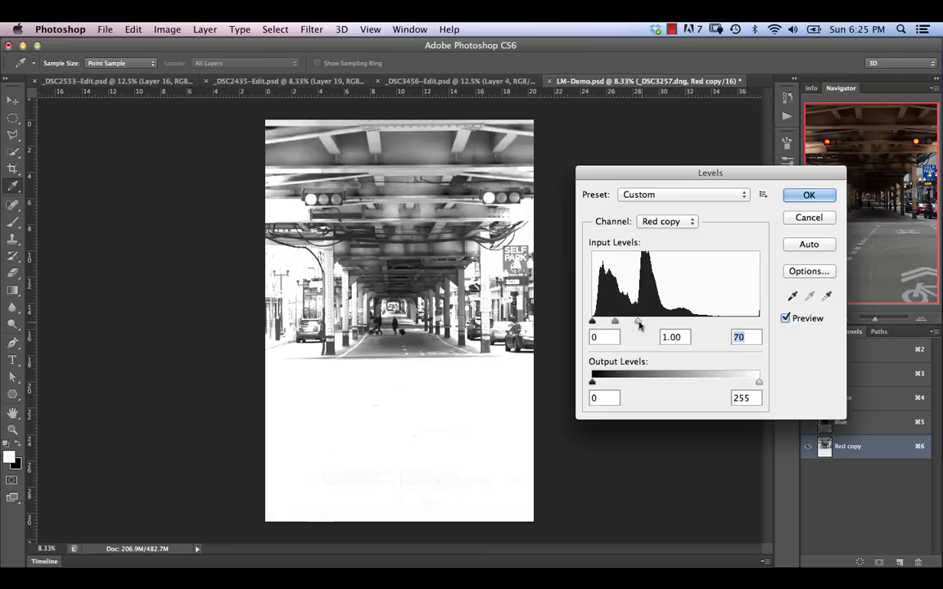
left_click_drag(638, 324, 607, 325)
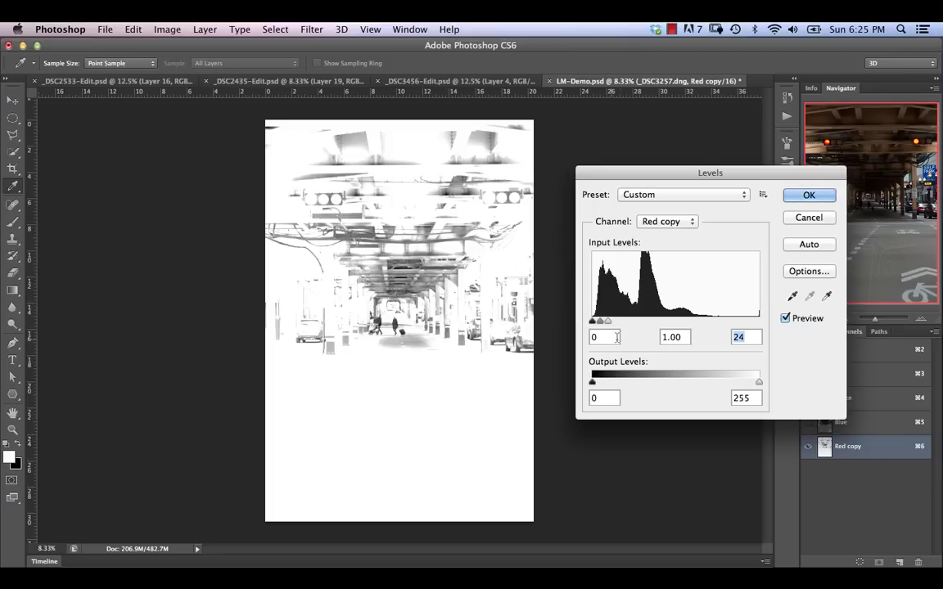
left_click_drag(607, 325, 633, 325)
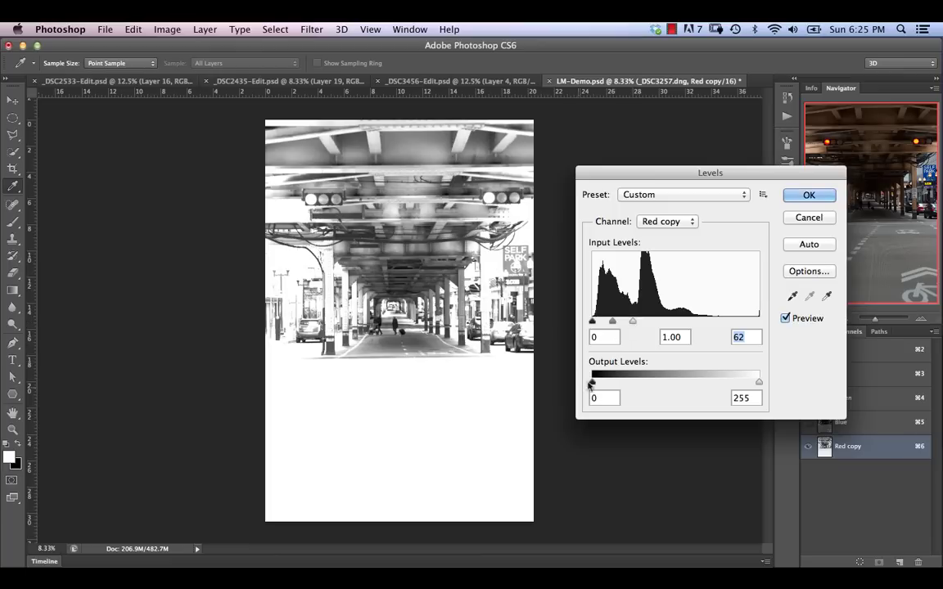
left_click(800, 200)
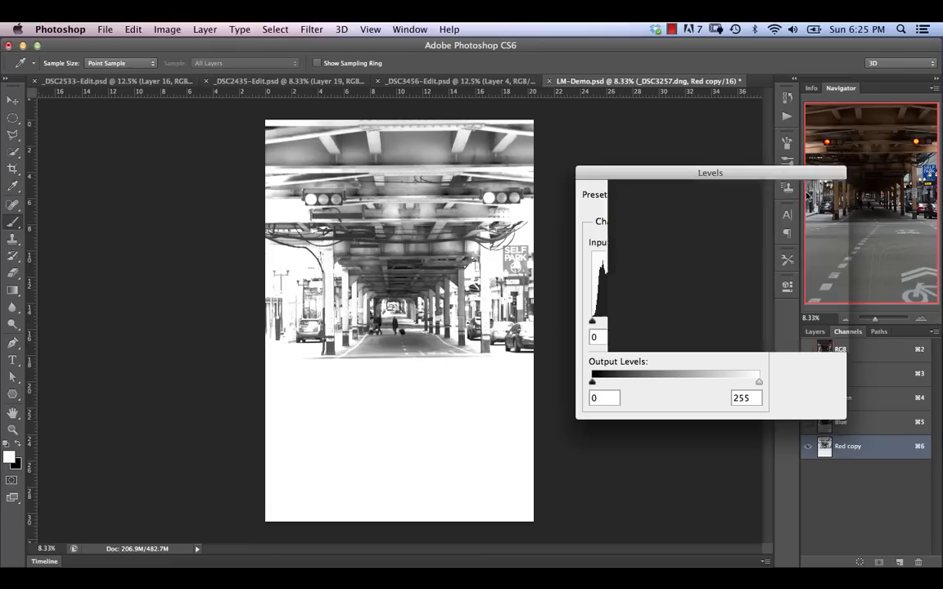
Invert the Red copy channel and load it as a selection.
key("b")
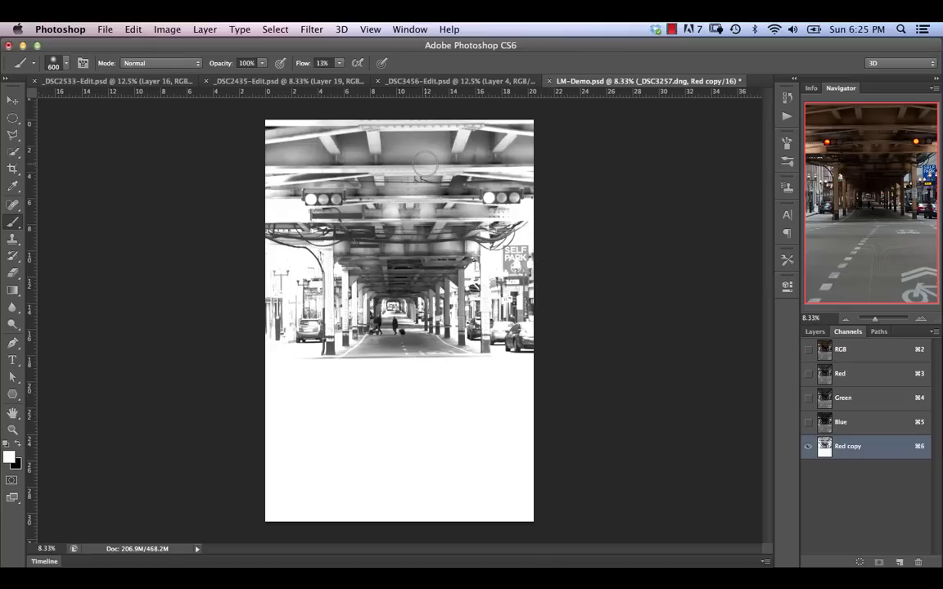
key("super+i")
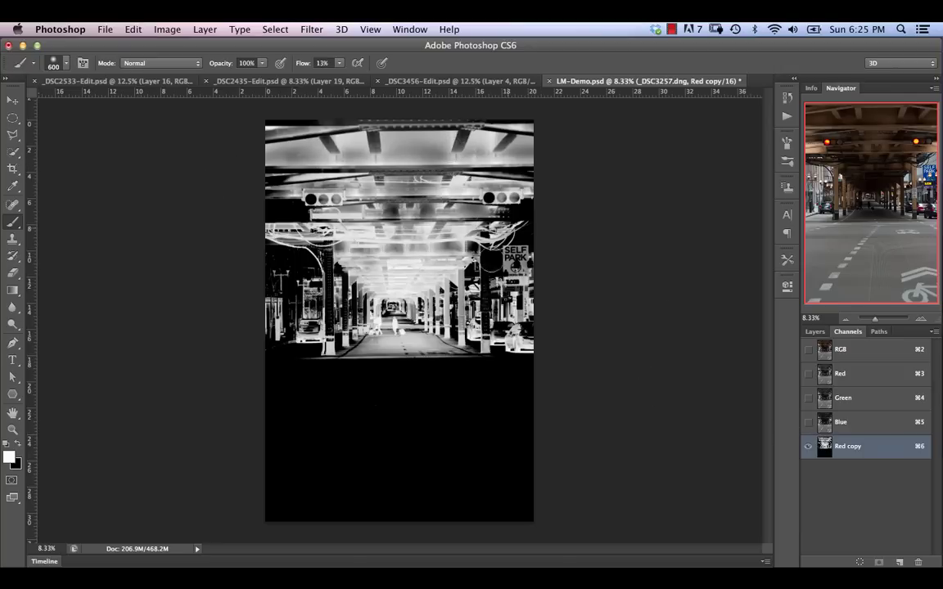
left_click(827, 453, "super")
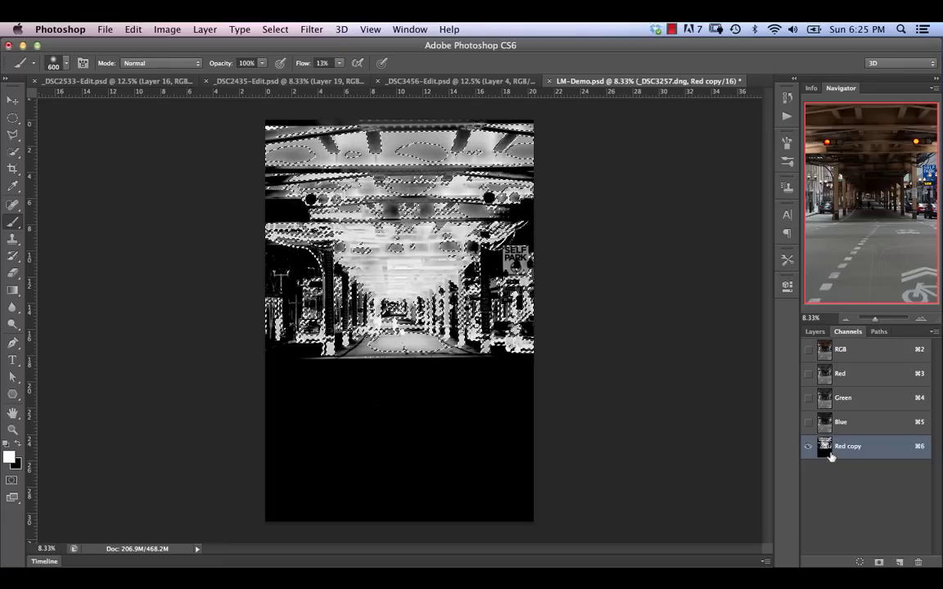
Show _DSC3257.dng, mask it with the channel selection, and toggle it to compare the blend.
left_click(813, 332)
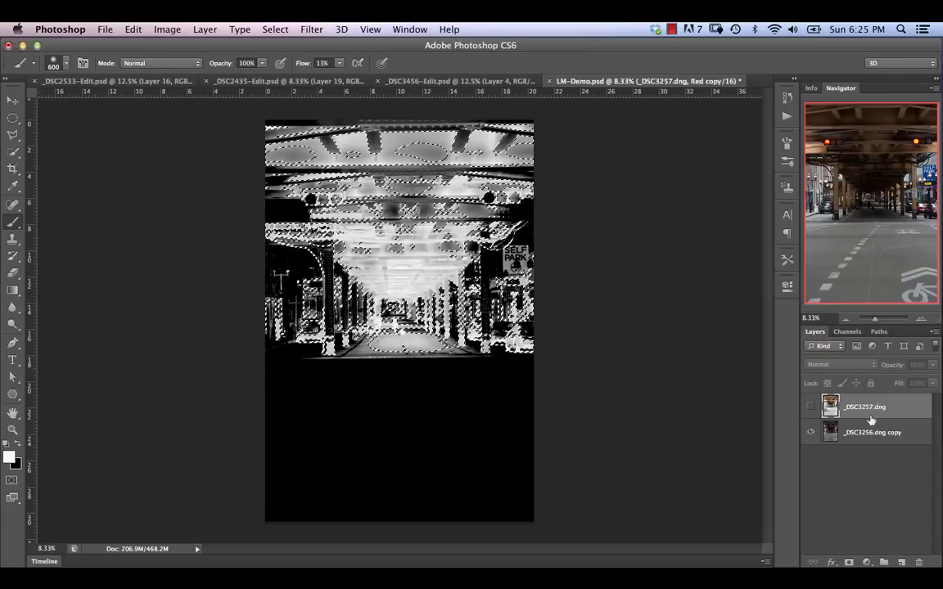
left_click(810, 406)
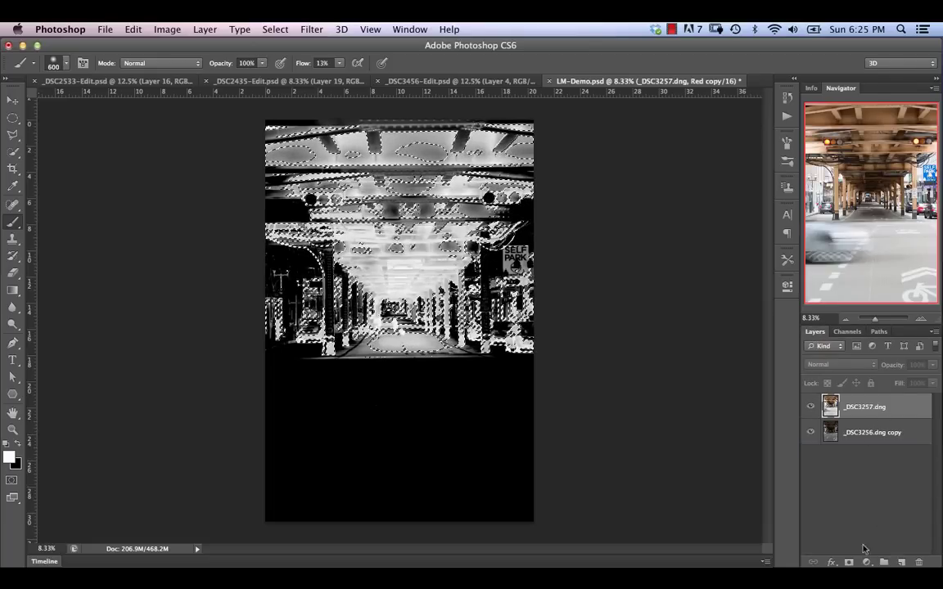
left_click(849, 562)
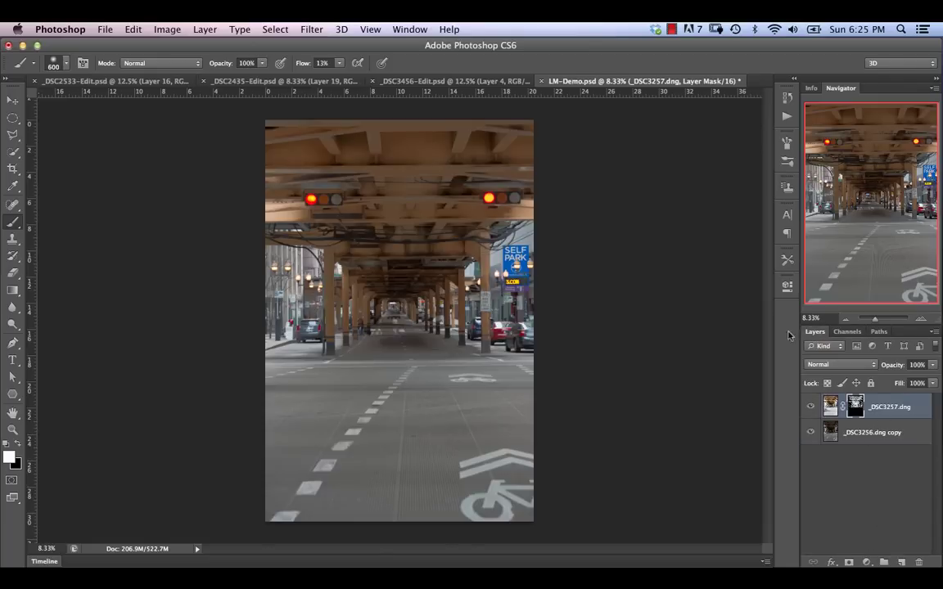
left_click(810, 406)
left_click(810, 406)
left_click(810, 406)
Try _DSC3257.dng opacities from 0% to 100%, settling at 78%.
left_click_drag(897, 370, 929, 368)
type("0")
key("Return")
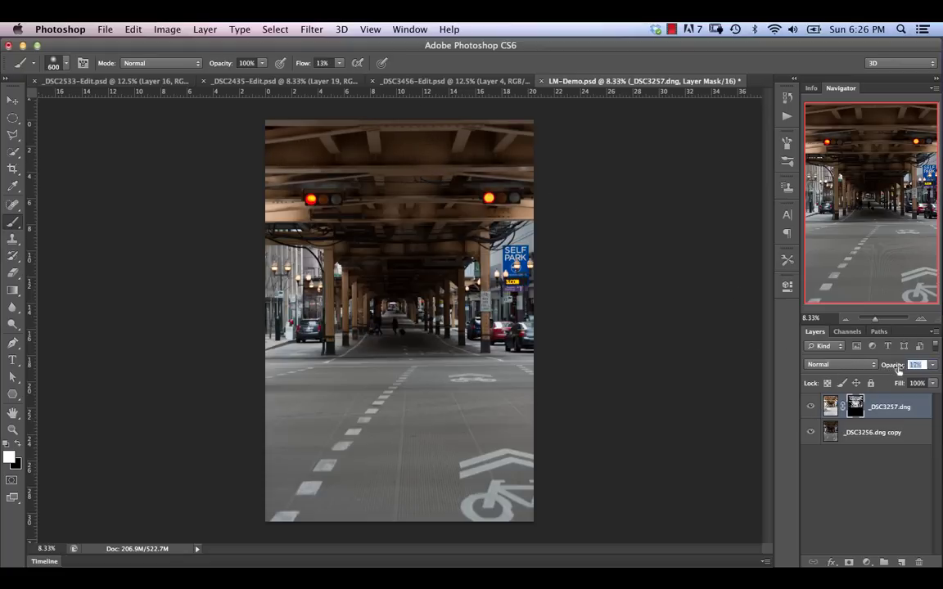
left_click_drag(888, 370, 940, 372)
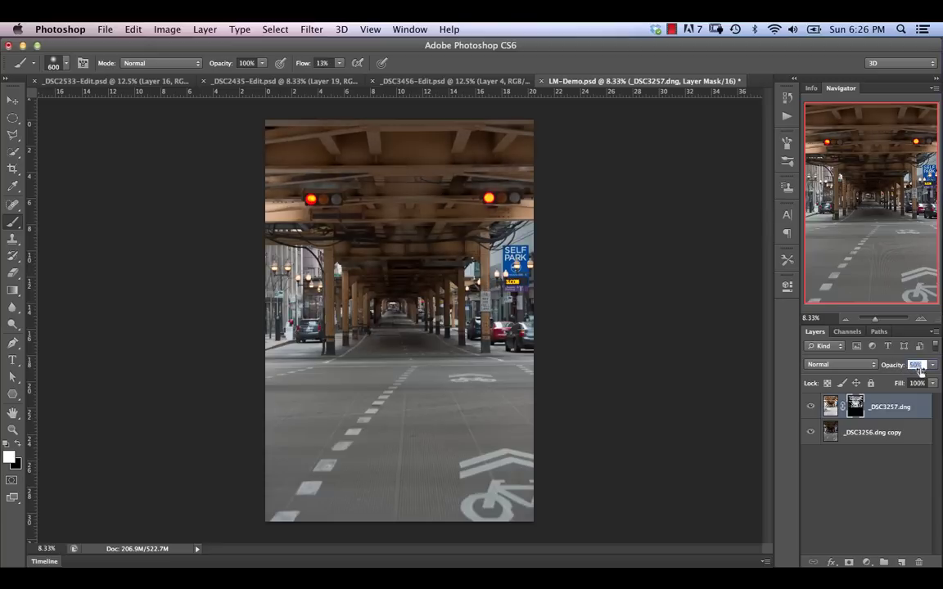
type("83")
key("Return")
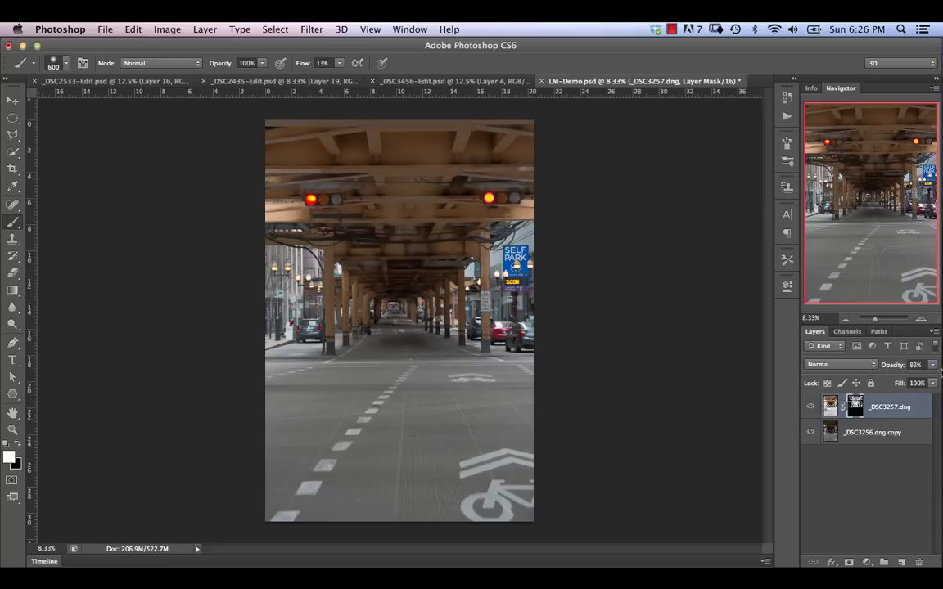
left_click_drag(895, 369, 910, 366)
key("Return")
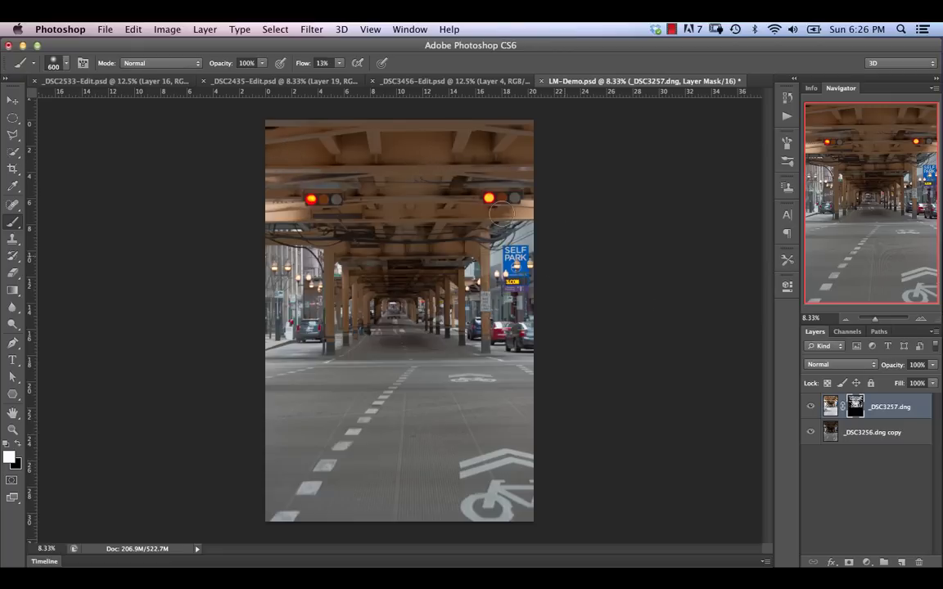
left_click_drag(893, 369, 873, 380)
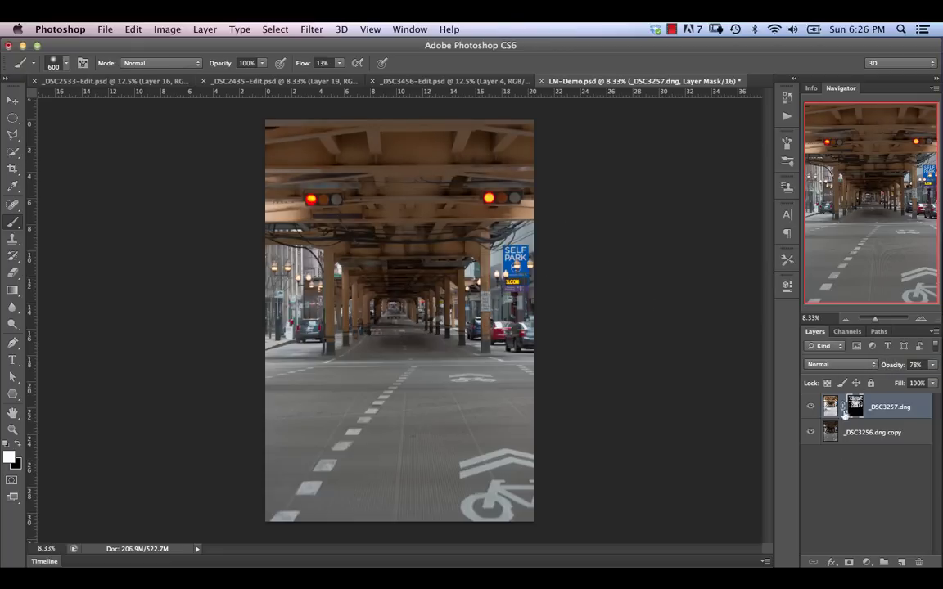
Split the top exposure's Blend If Underlying Layer black slider to 0/25 and apply the style.
double_click(922, 416)
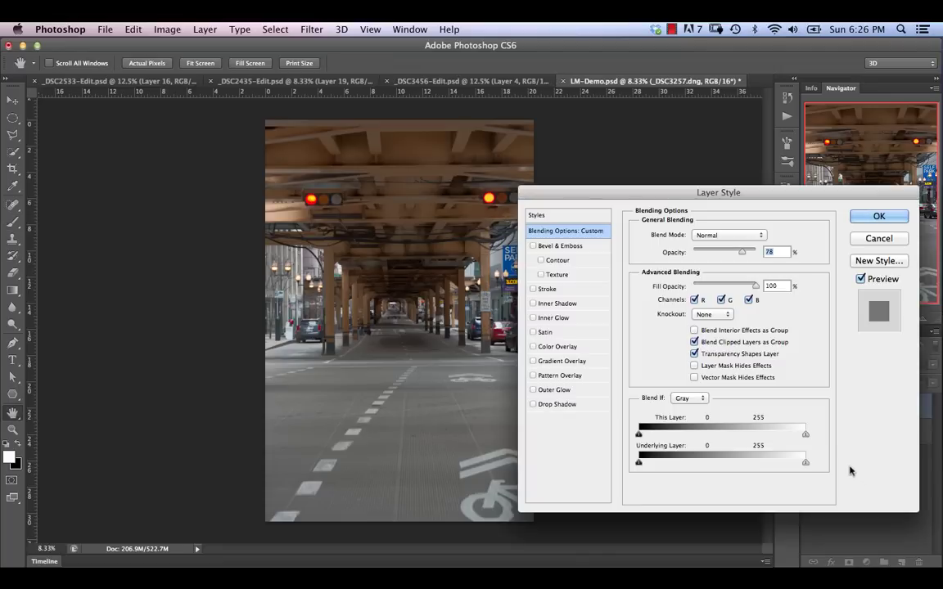
mouse_move(638, 463)
left_mouse_down()
mouse_move(663, 463)
mouse_move(629, 466)
left_mouse_up()
mouse_move(639, 465)
left_mouse_down()
mouse_move(697, 465)
mouse_move(639, 464)
mouse_move(664, 463)
mouse_move(643, 464)
mouse_move(656, 464)
left_mouse_up()
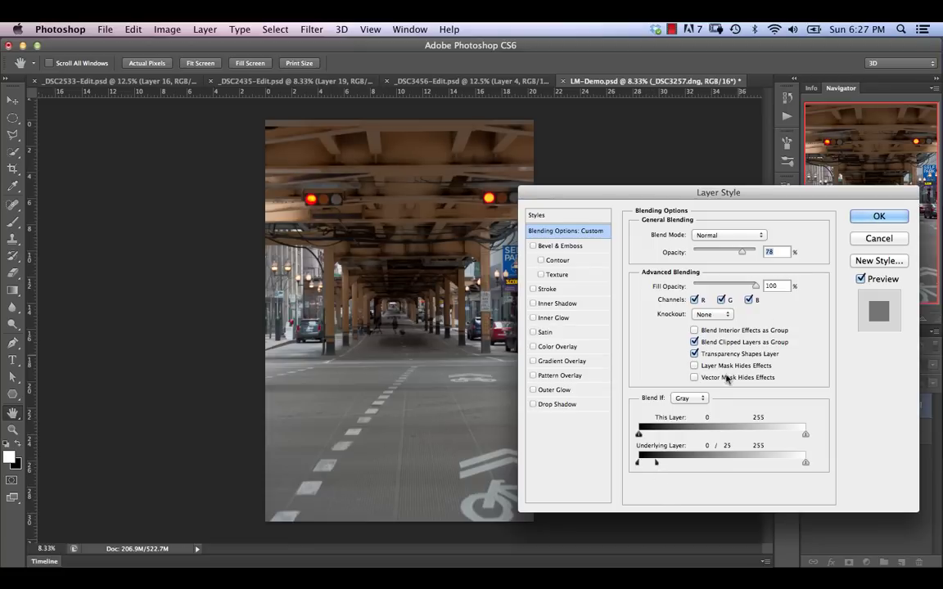
left_click(878, 216)
Toggle the top exposure's visibility to compare the blend with and without it.
left_click(812, 407)
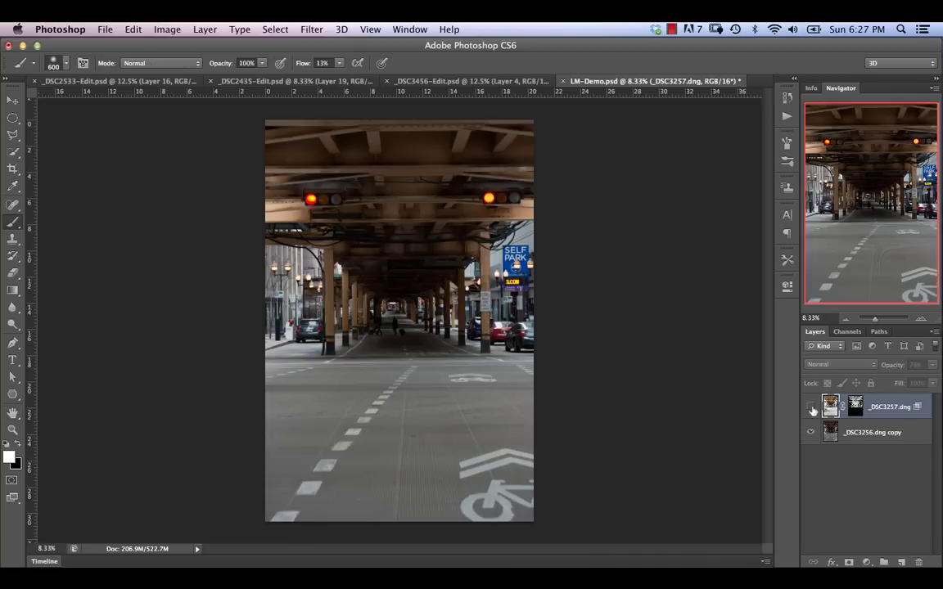
left_click(812, 407)
left_click(812, 407)
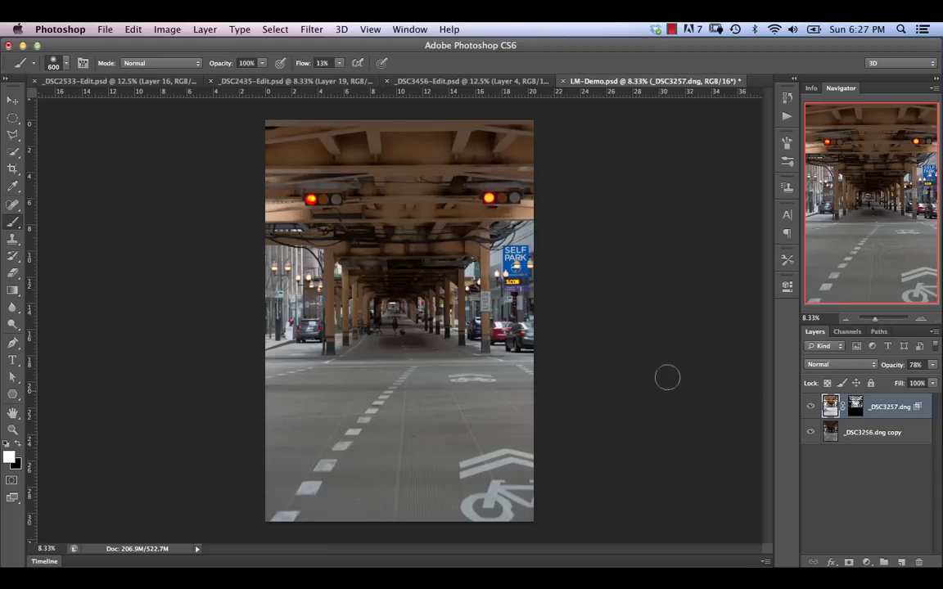
left_click(810, 407)
Paint black on the top layer's mask with a smaller brush to hide the distant street.
left_click(858, 409)
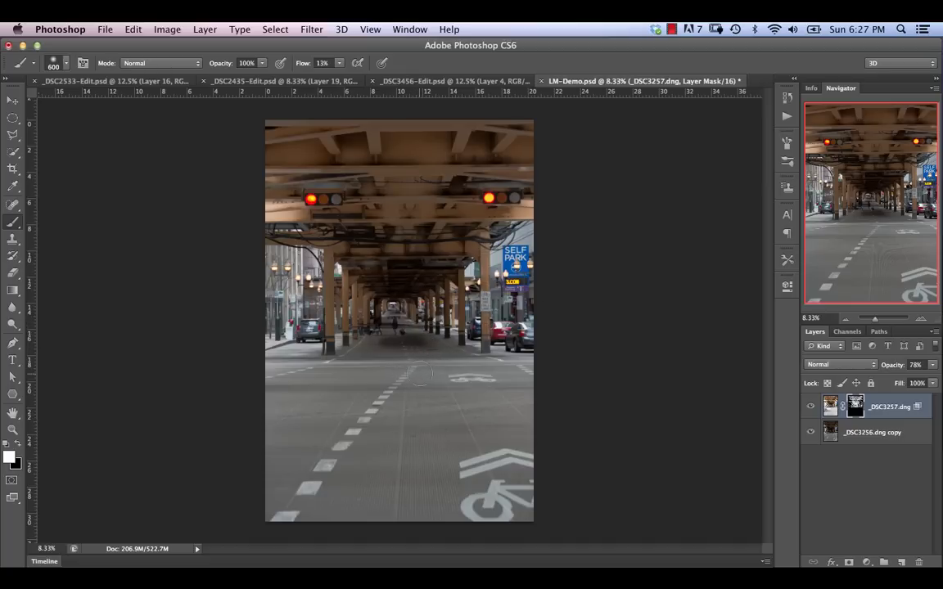
key("x")
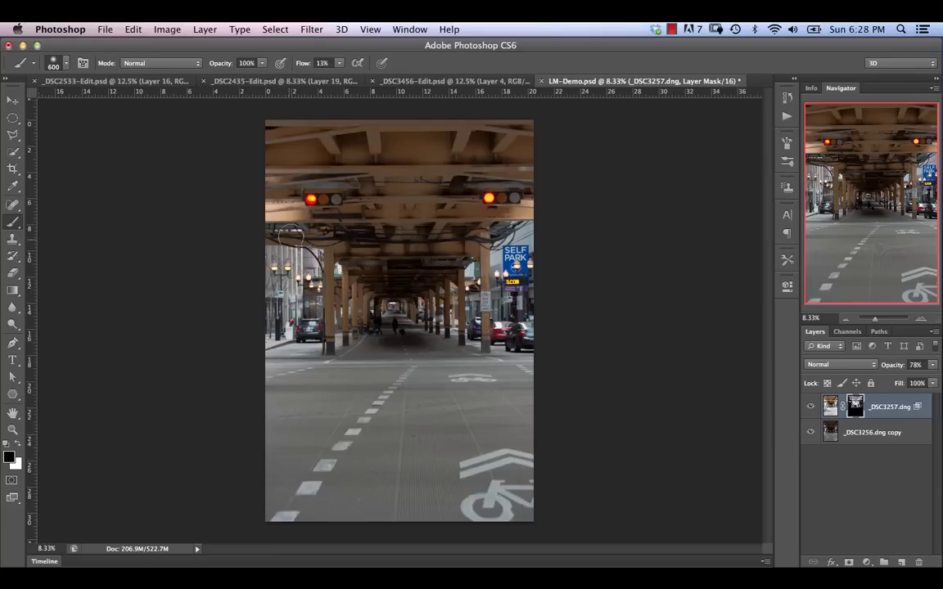
key("bracketleft")
key("bracketleft")
key("bracketleft")
key("bracketleft")
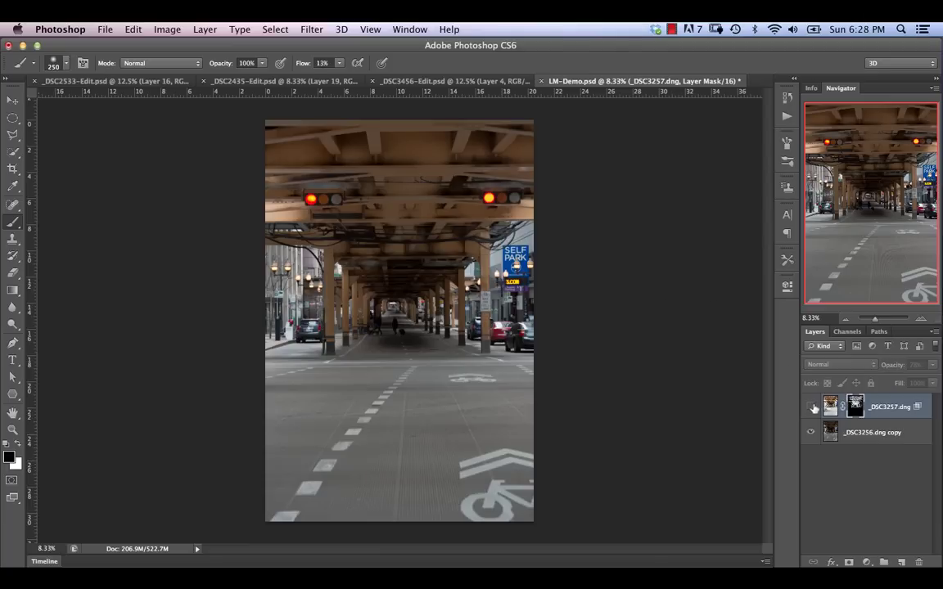
Flip the top exposure on and off repeatedly to judge the blend, then show the Channels panel.
left_click(811, 407)
left_click(811, 406)
left_click(811, 407)
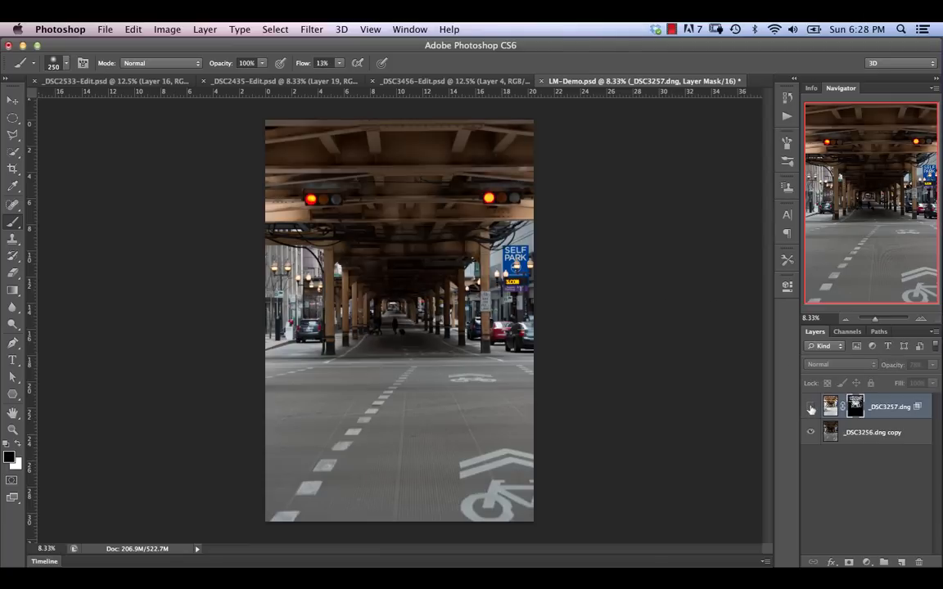
left_click(811, 407)
left_click(811, 407)
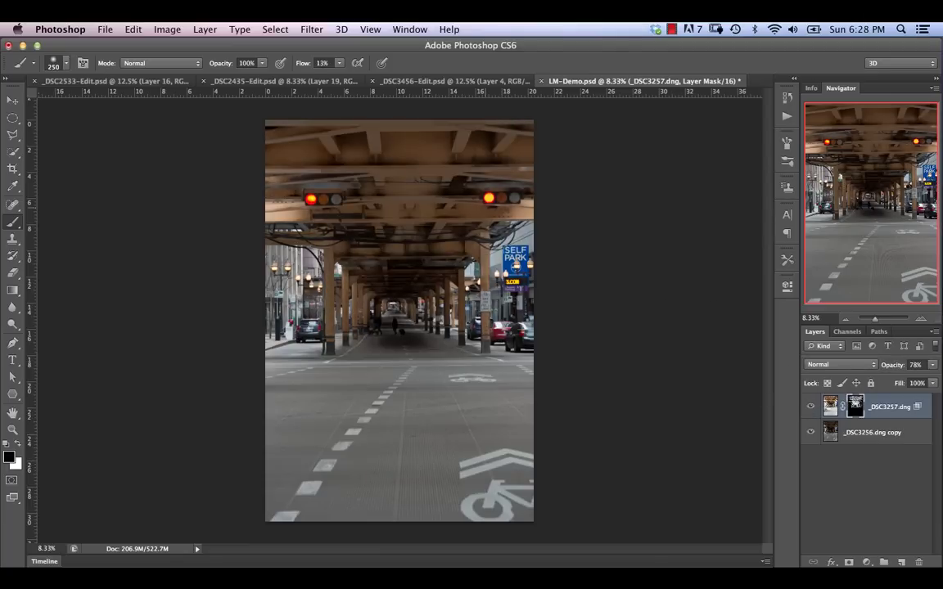
left_click(810, 408)
left_click(810, 407)
left_click(810, 408)
left_click(847, 333)
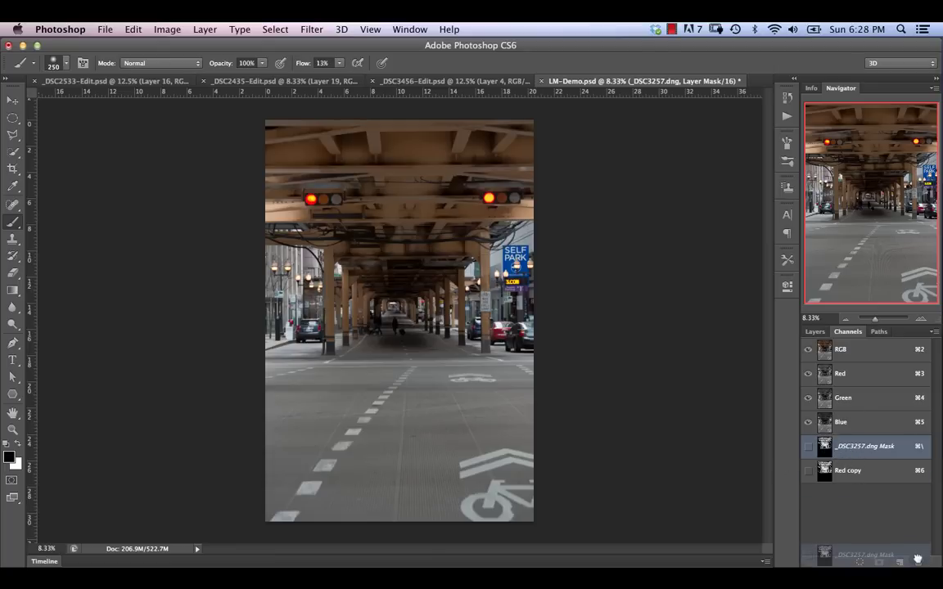
Delete the top layer's mask and the old Red copy channel.
left_click_drag(829, 453, 917, 562)
left_click(572, 232)
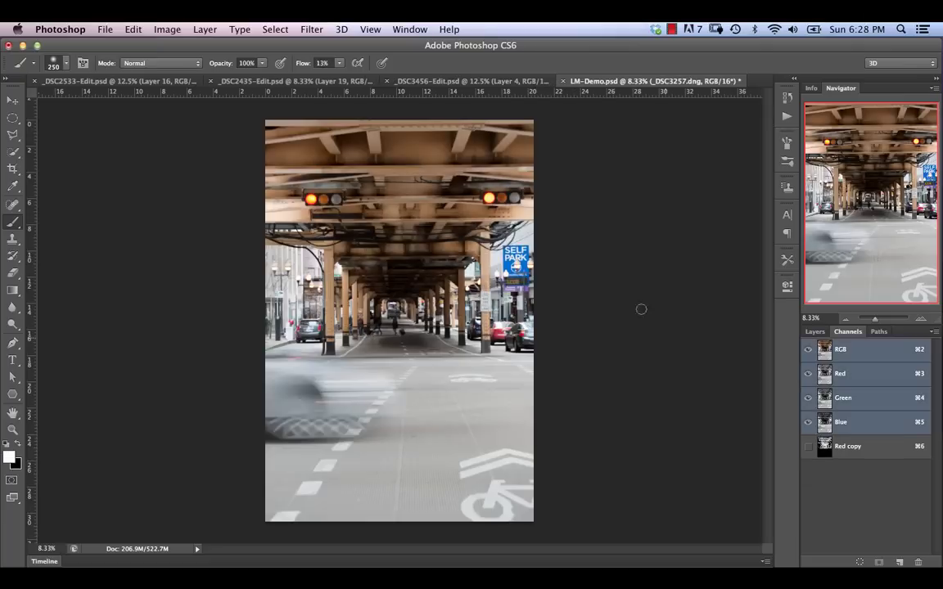
left_click_drag(843, 449, 917, 562)
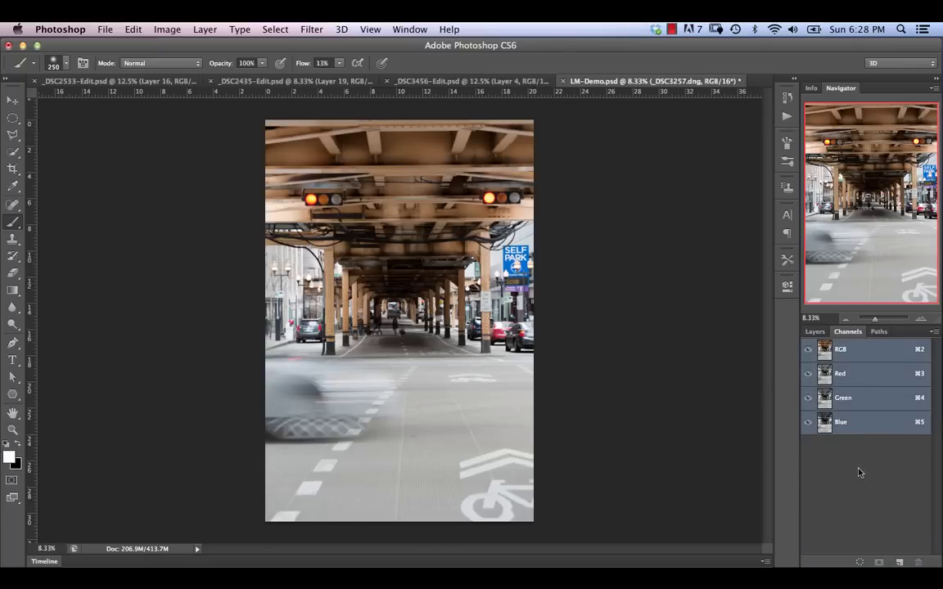
Inspect the Red and Green channels, then duplicate Red into a new Red copy.
left_click(868, 373)
left_click(869, 397)
left_click(866, 375)
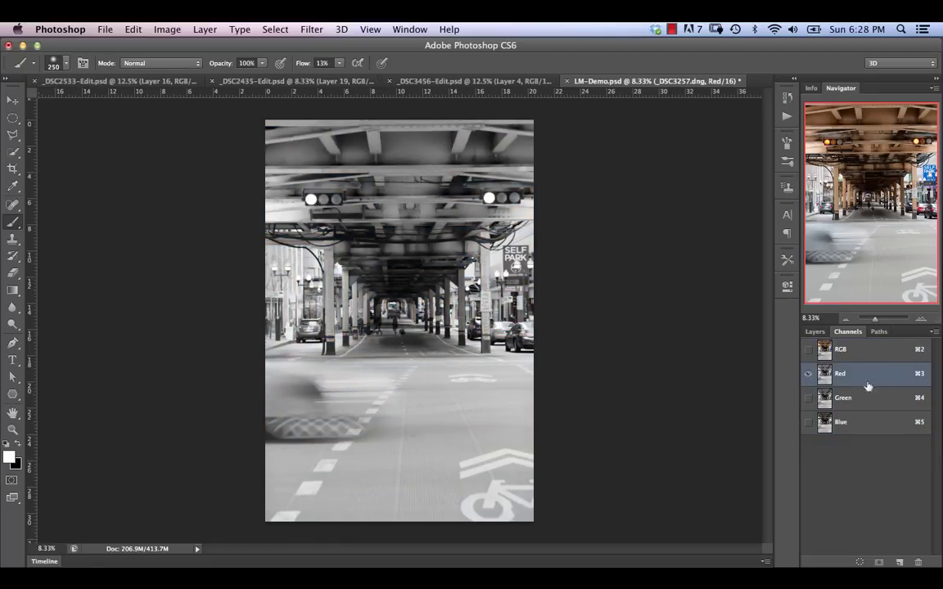
left_click_drag(852, 378, 899, 563)
Brighten Red copy with Levels, dragging the white input to 63.
key("super+l")
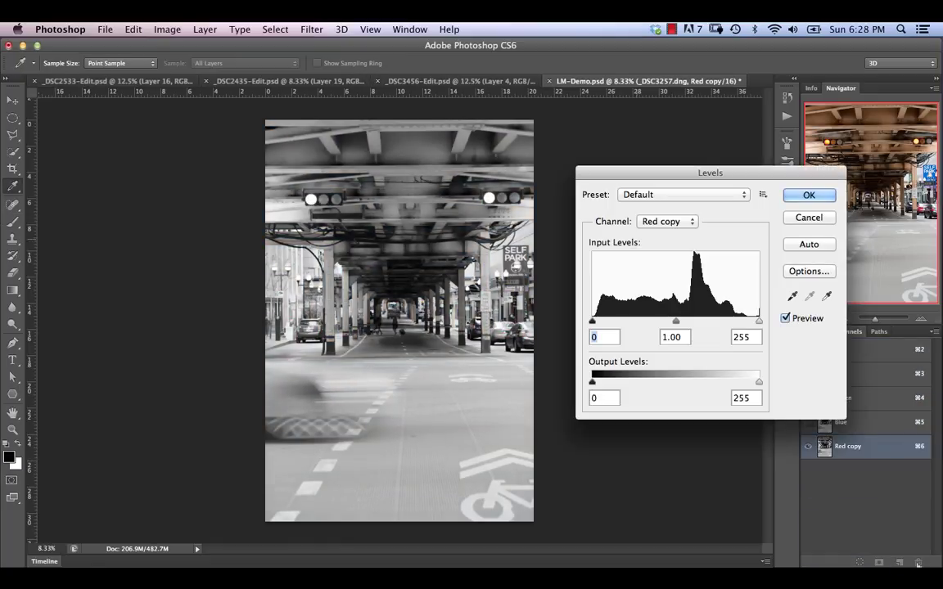
left_click_drag(758, 320, 641, 322)
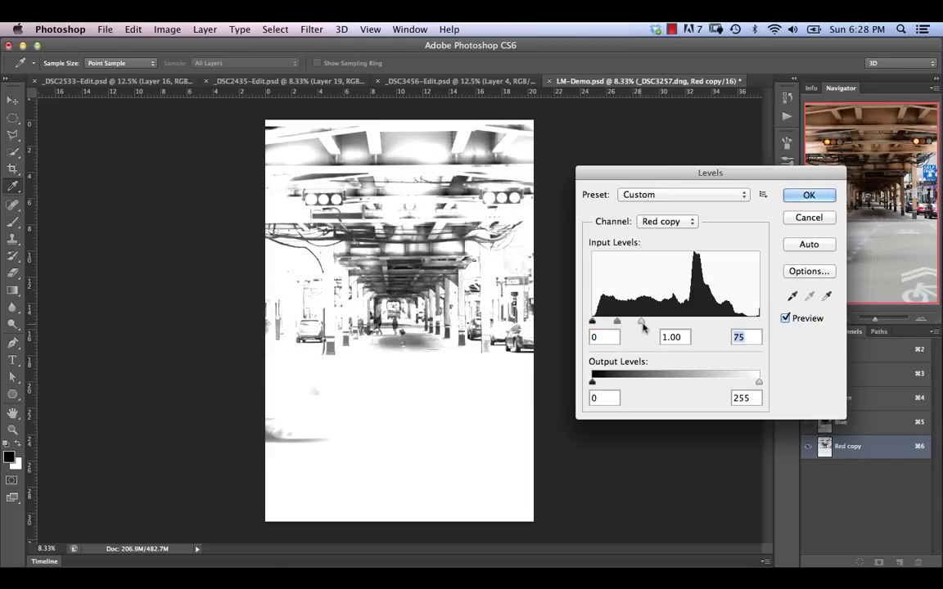
left_click_drag(641, 321, 591, 326)
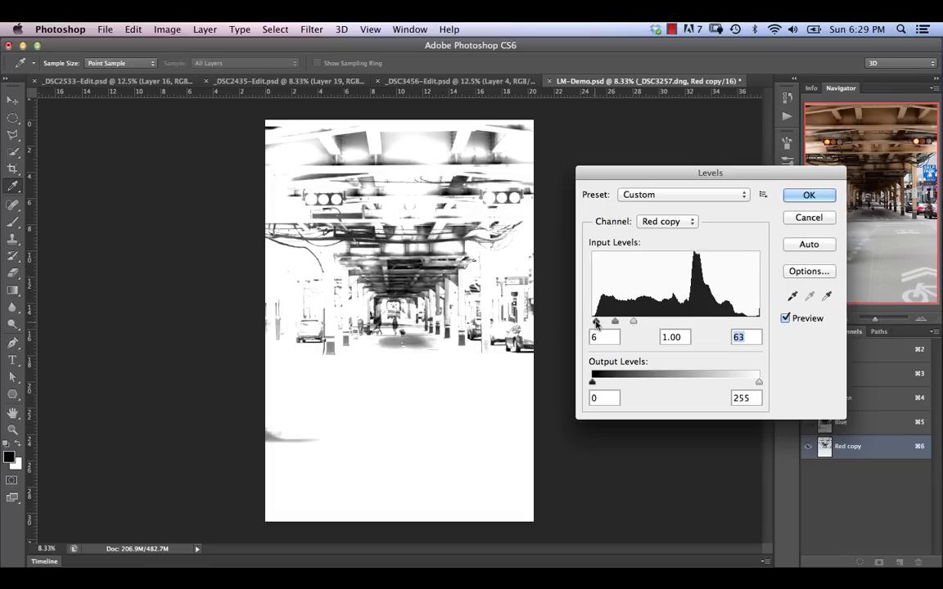
Apply the Levels, invert Red copy, and load it as a selection.
left_click(810, 195)
key("super+i")
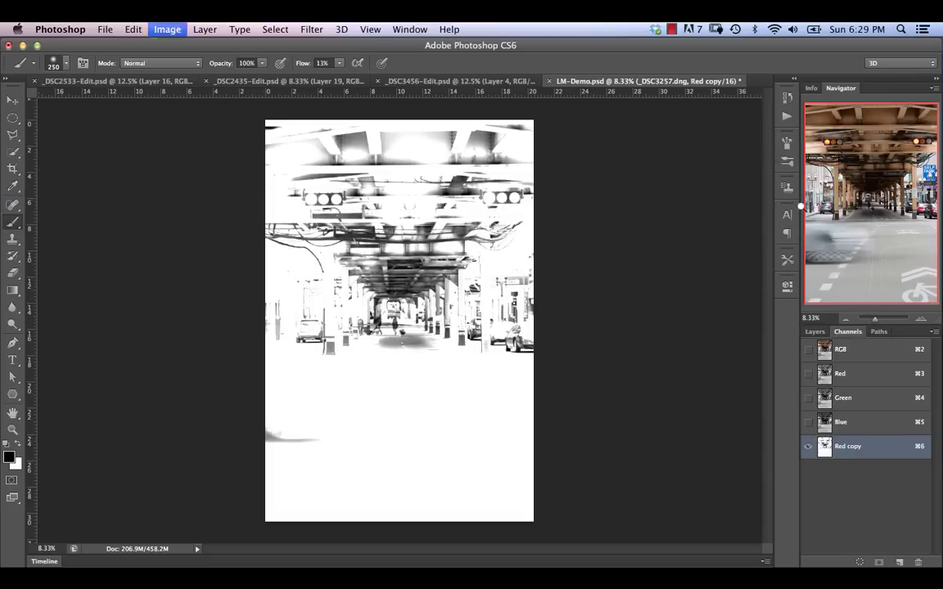
left_click(826, 455, "super")
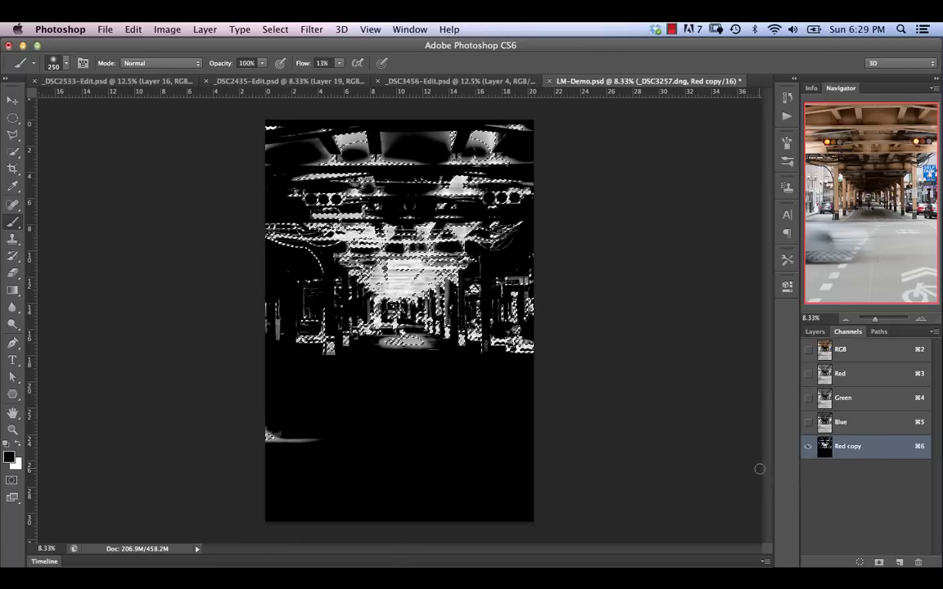
Return to the top layer's full-colour image in Layers and deselect.
left_click(814, 332)
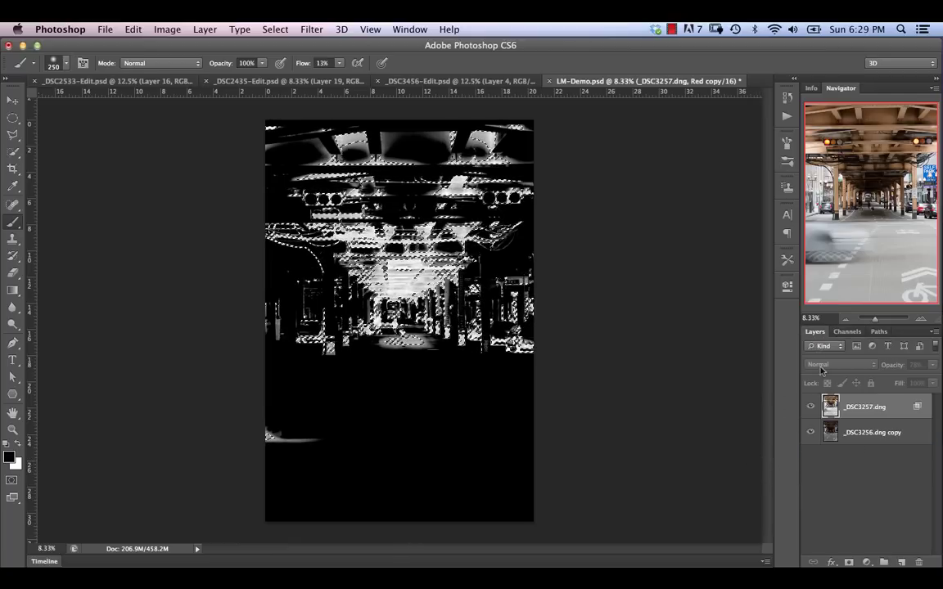
left_click(831, 406)
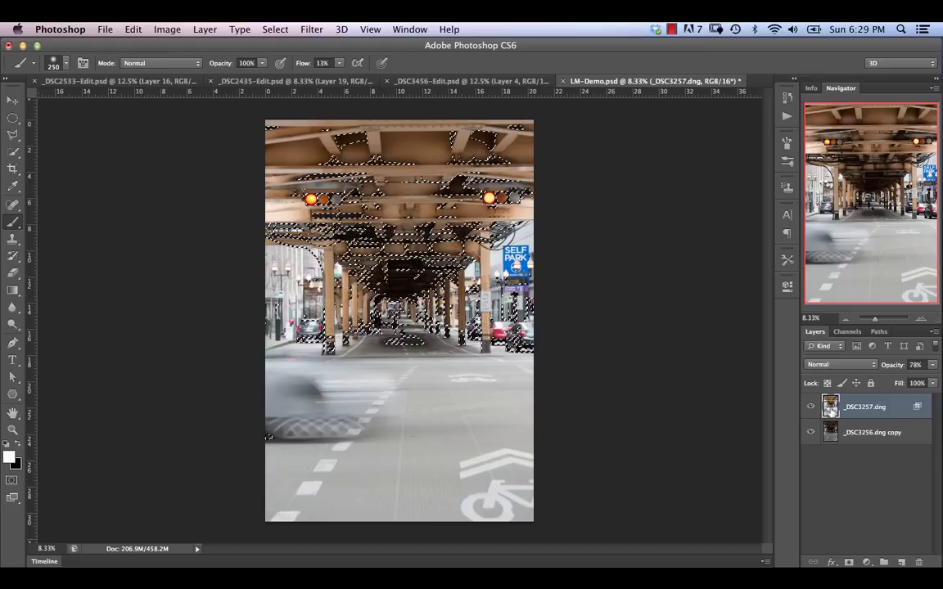
key("super+d")
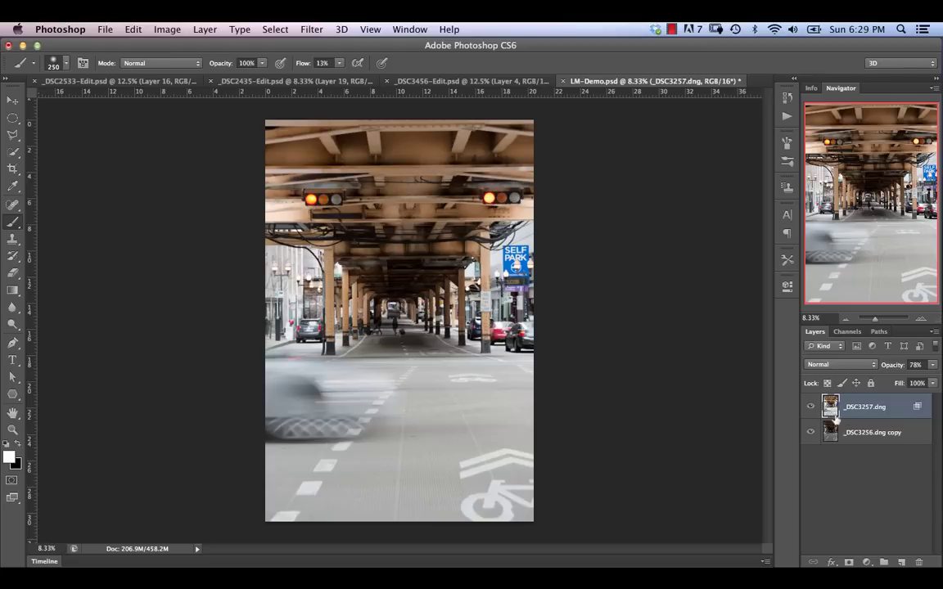